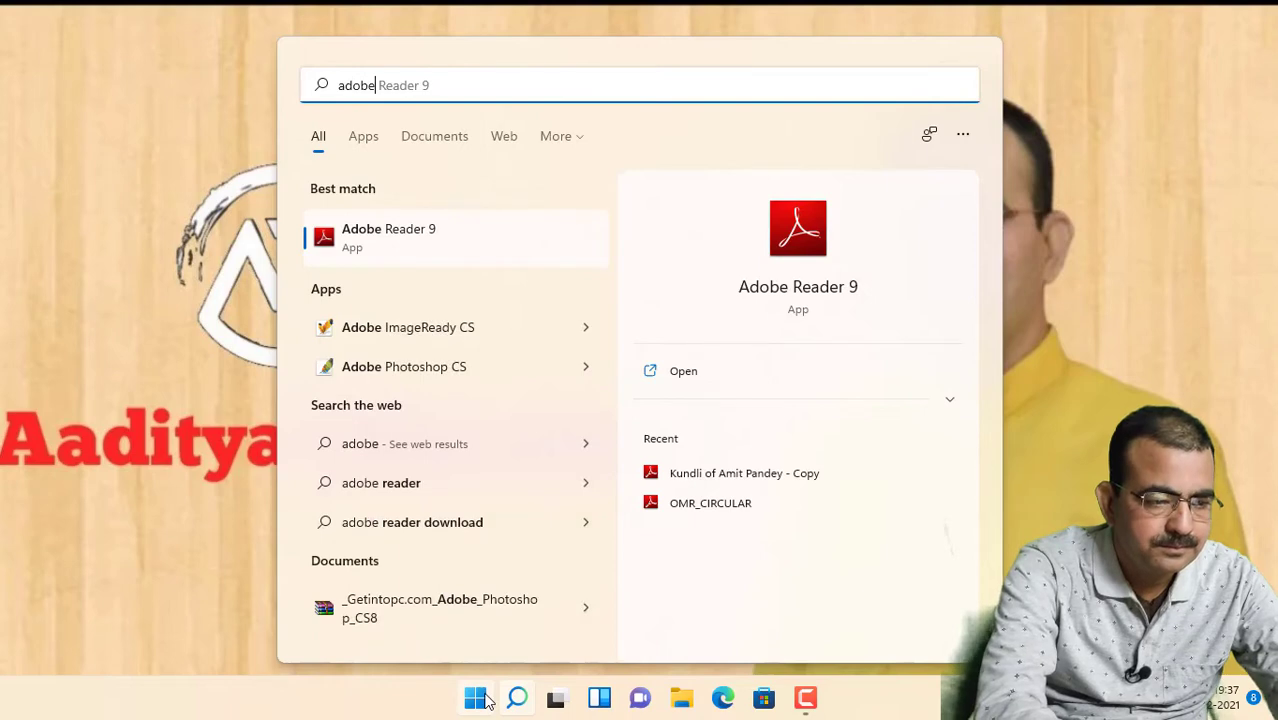
# Start Adobe Photoshop CS and open the scanned photo sheet IMG1 from the photo folder
pyautogui.click(435, 367)
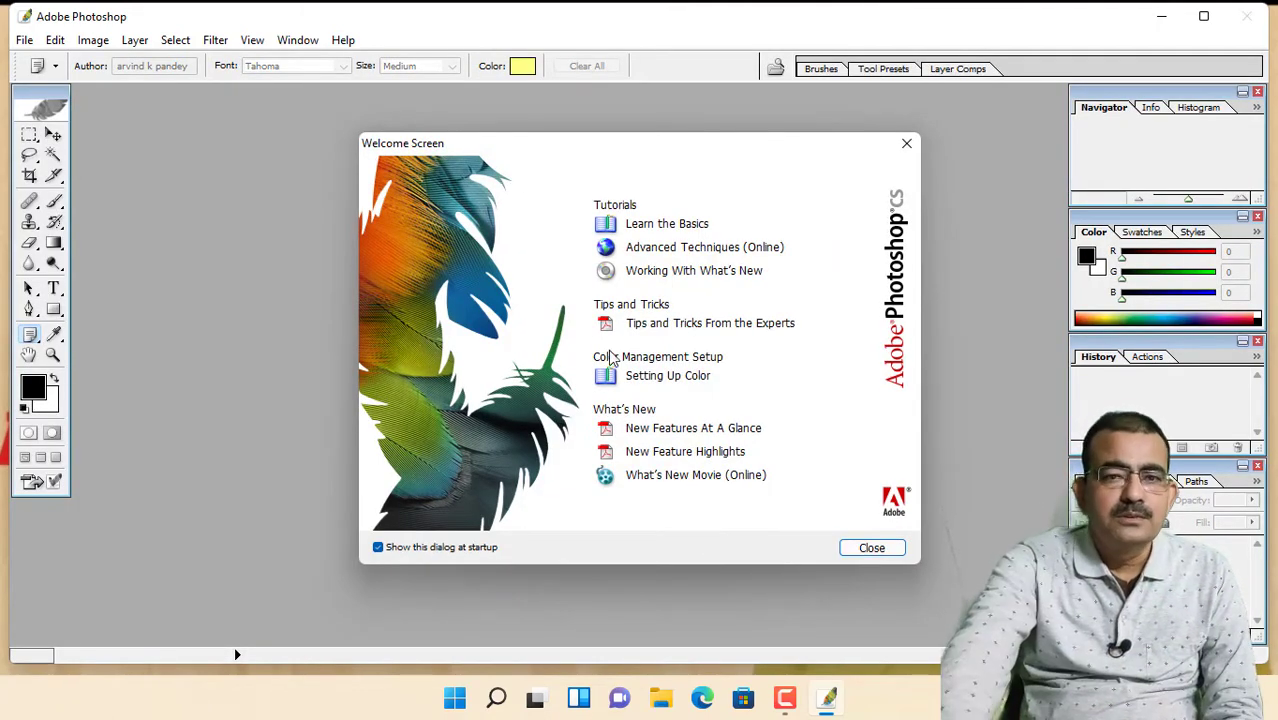
pyautogui.click(878, 550)
pyautogui.click(24, 40)
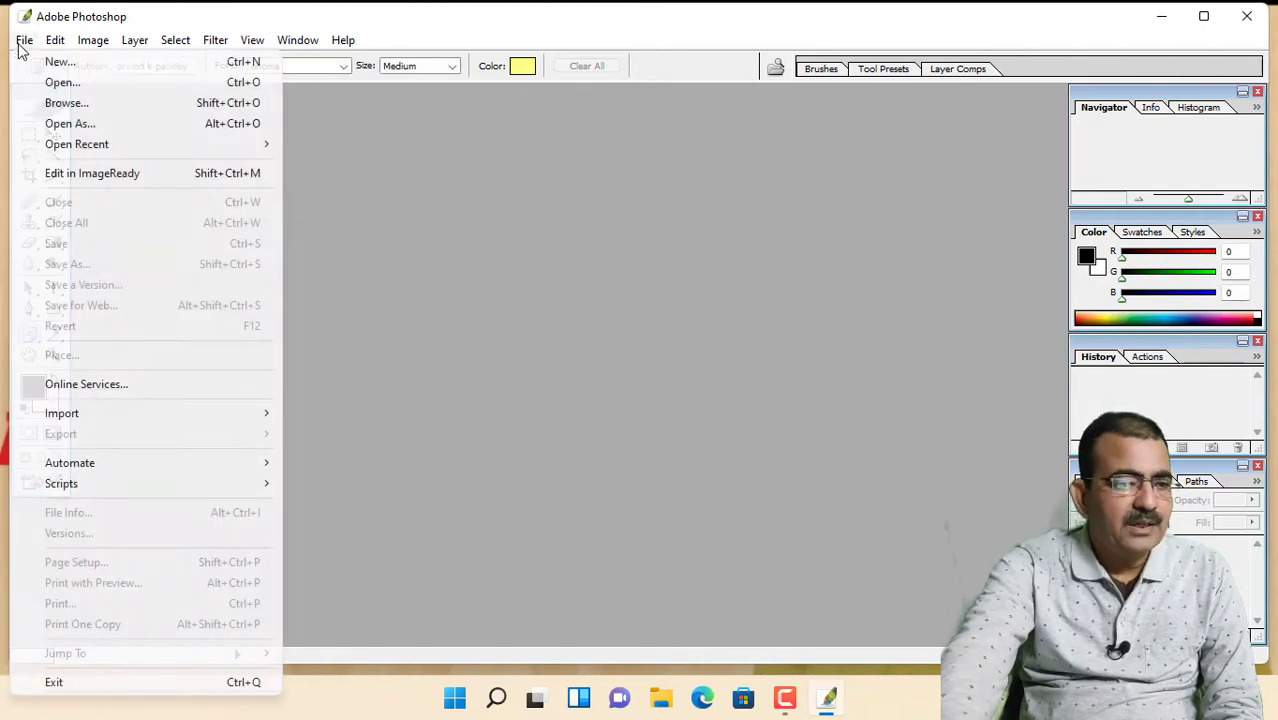
pyautogui.click(80, 84)
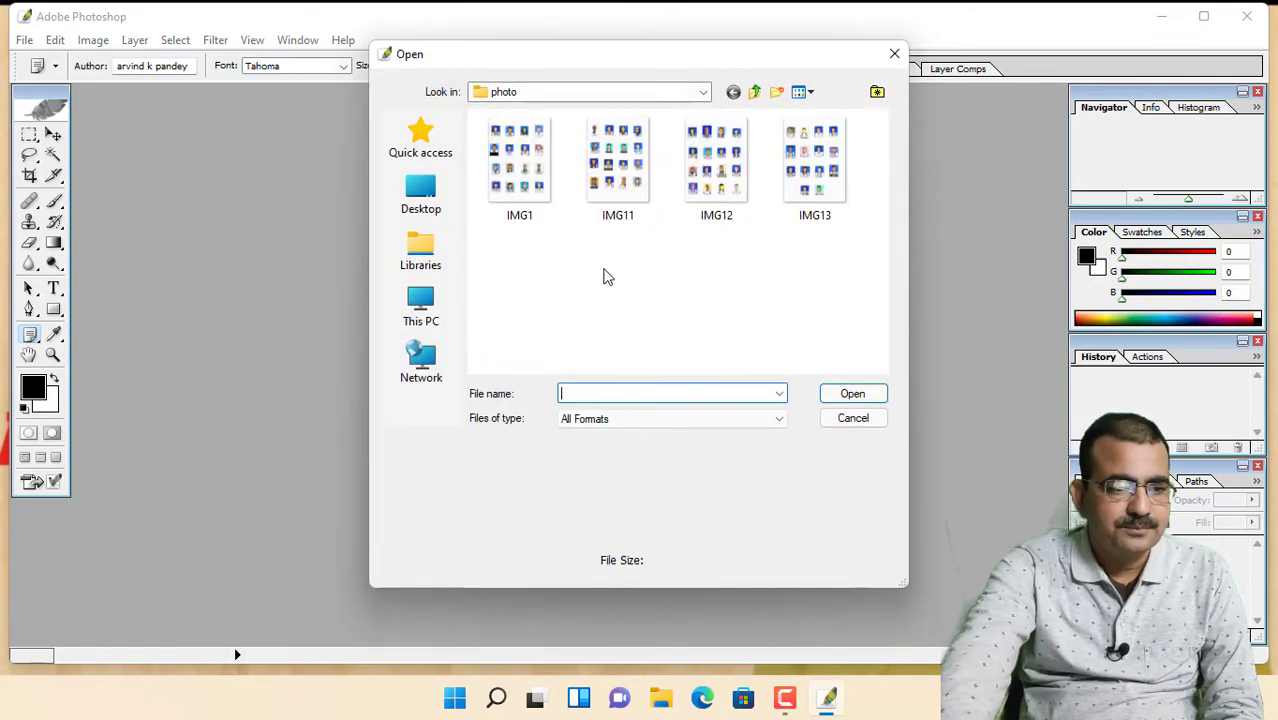
pyautogui.click(530, 188)
pyautogui.click(850, 396)
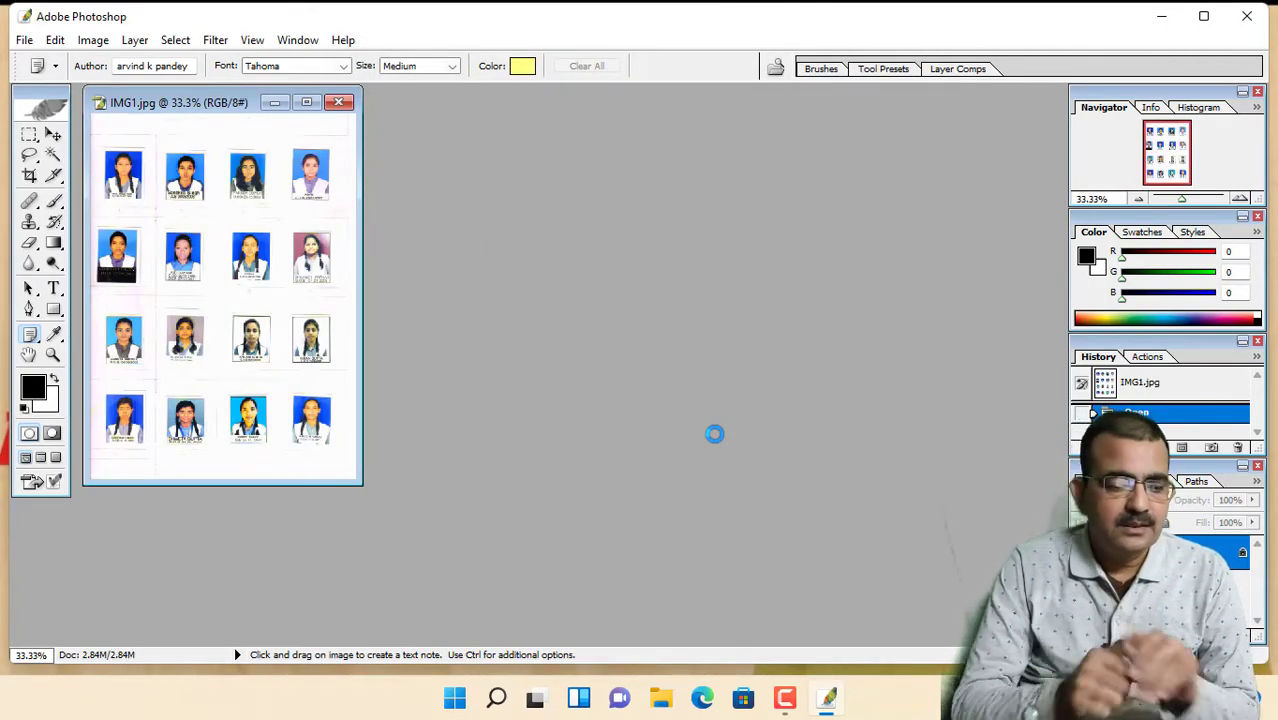
# Examine the individual portraits on the IMG1 sheet up close and the sheet as a whole in a maximized window
pyautogui.hotkey('ctrl', '+')
pyautogui.hotkey('ctrl', '+')
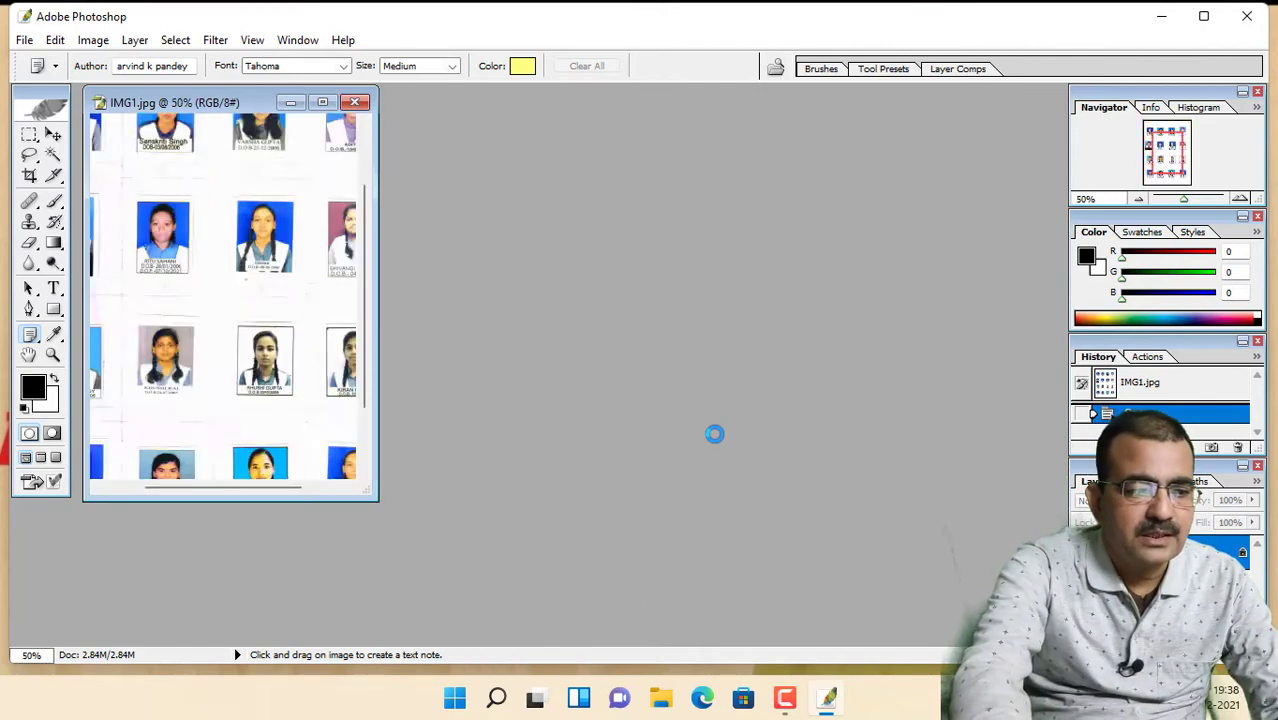
pyautogui.click(322, 102)
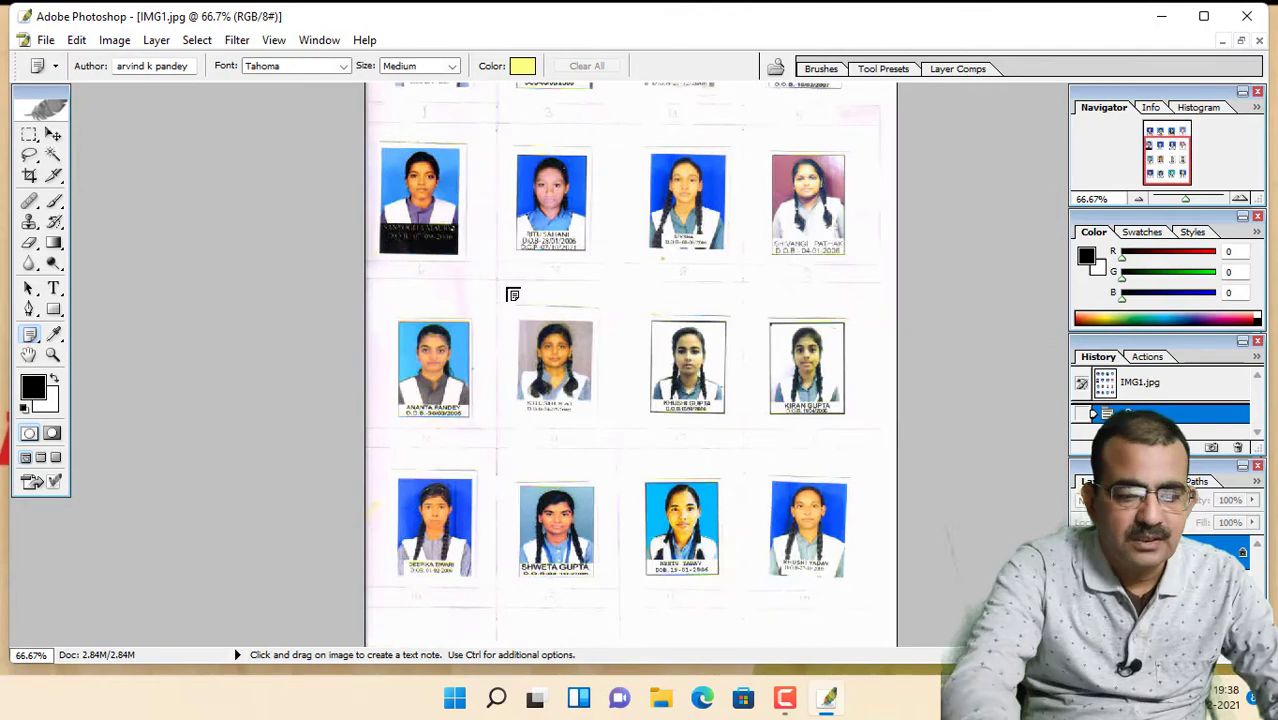
pyautogui.hotkey('ctrl', '+')
pyautogui.hotkey('ctrl', '+')
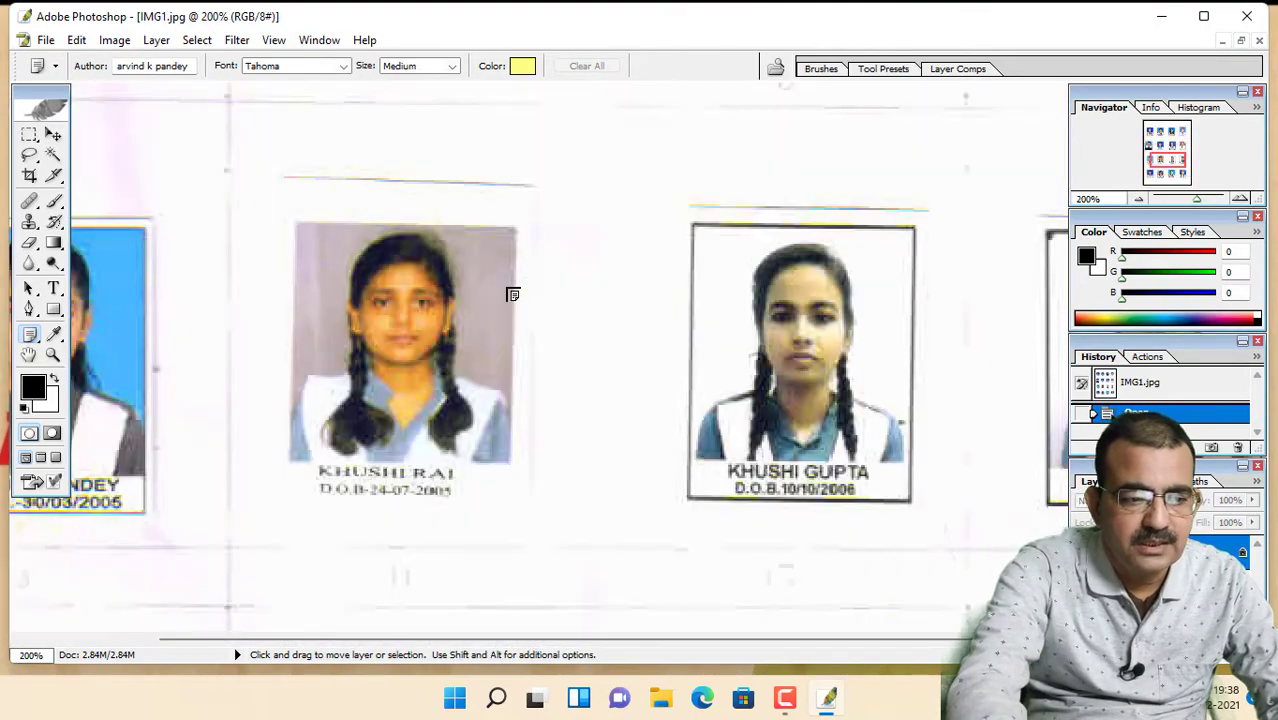
pyautogui.hotkey('ctrl', '-')
pyautogui.hotkey('ctrl', '-')
pyautogui.hotkey('ctrl', '-')
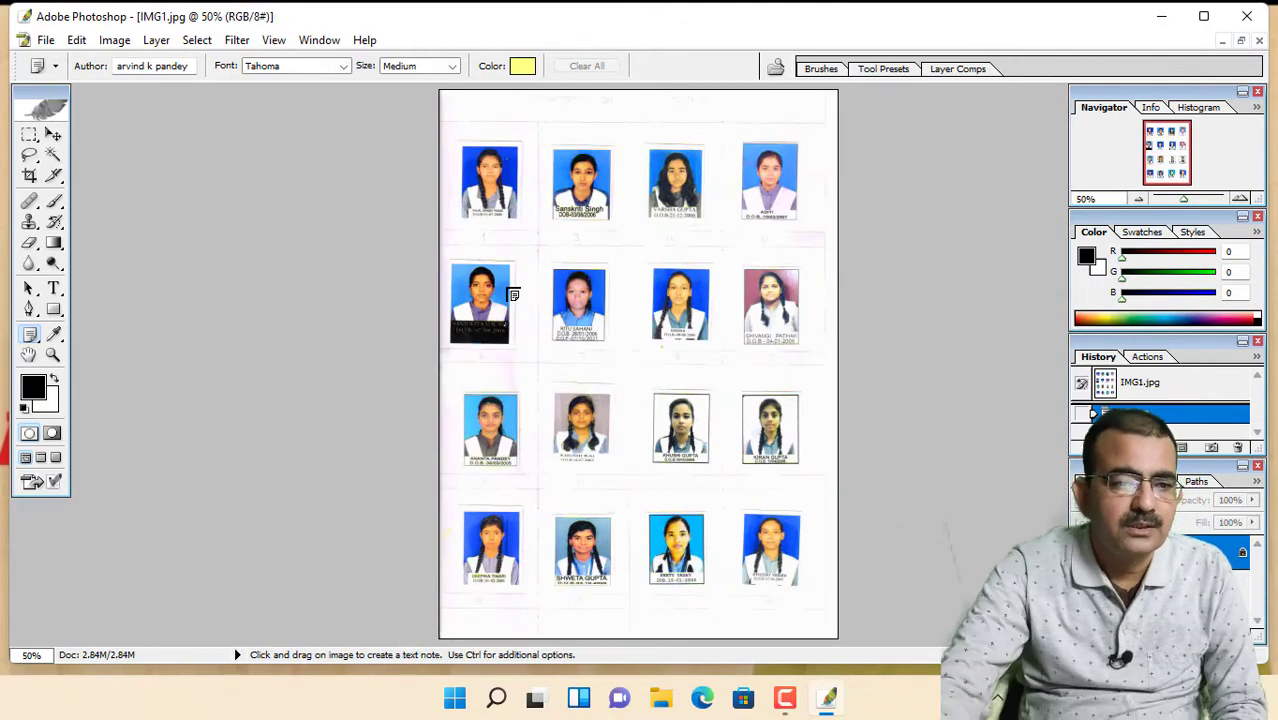
# Split the IMG1 sheet into separate portrait images with the Crop and Straighten Photos automation
pyautogui.click(45, 40)
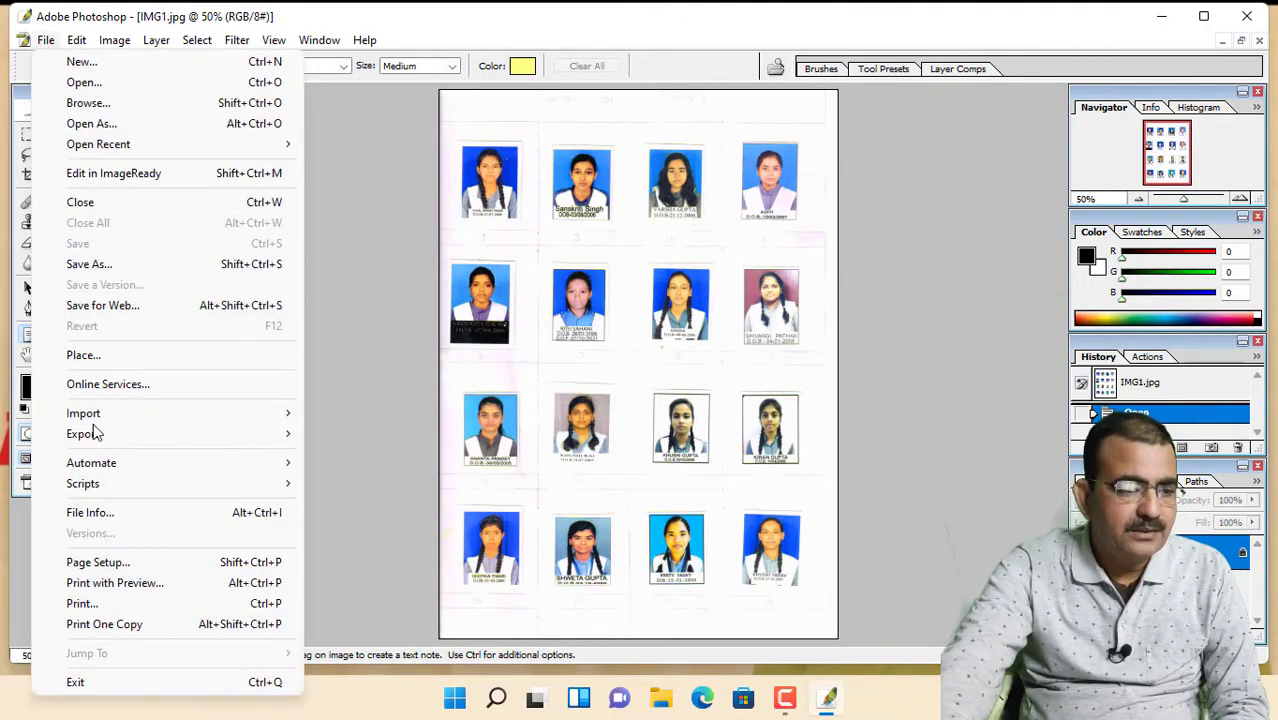
pyautogui.moveTo(131, 470)
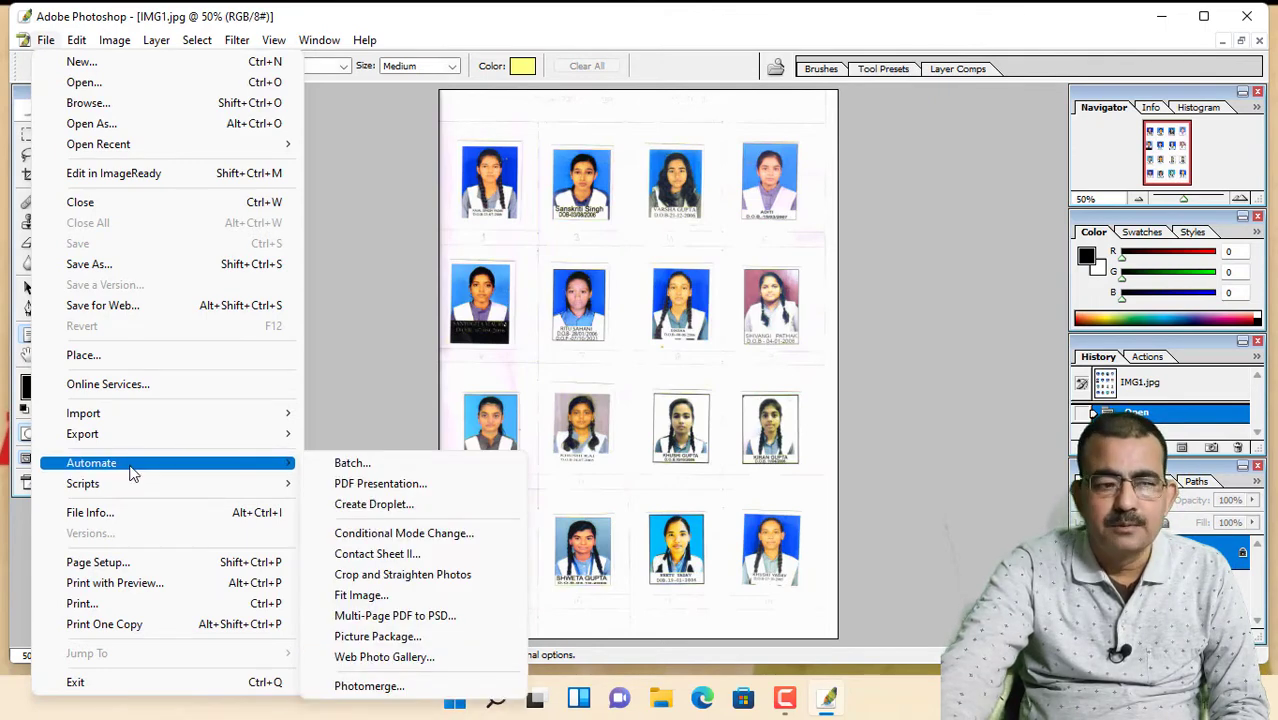
pyautogui.click(478, 582)
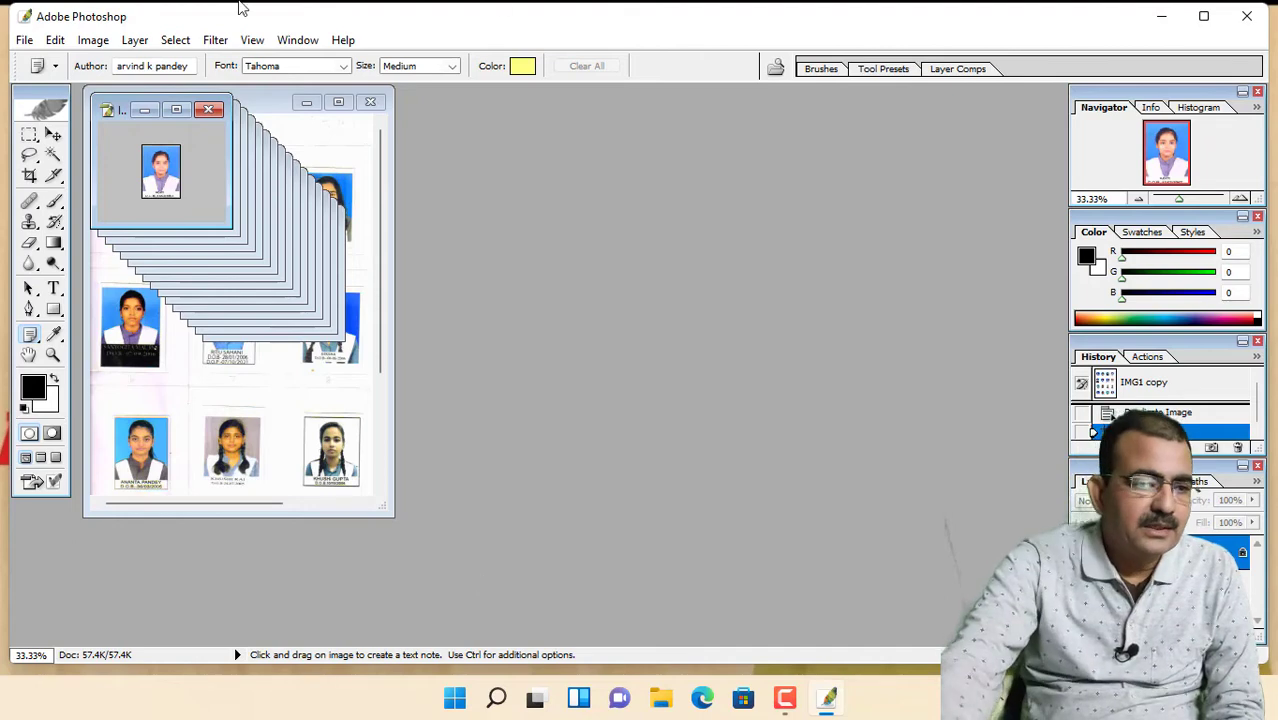
# Close the frontmost cropped portrait, IMG1 copy, saving it in the photo folder as a JPEG named 1 with quality 4
pyautogui.click(176, 110)
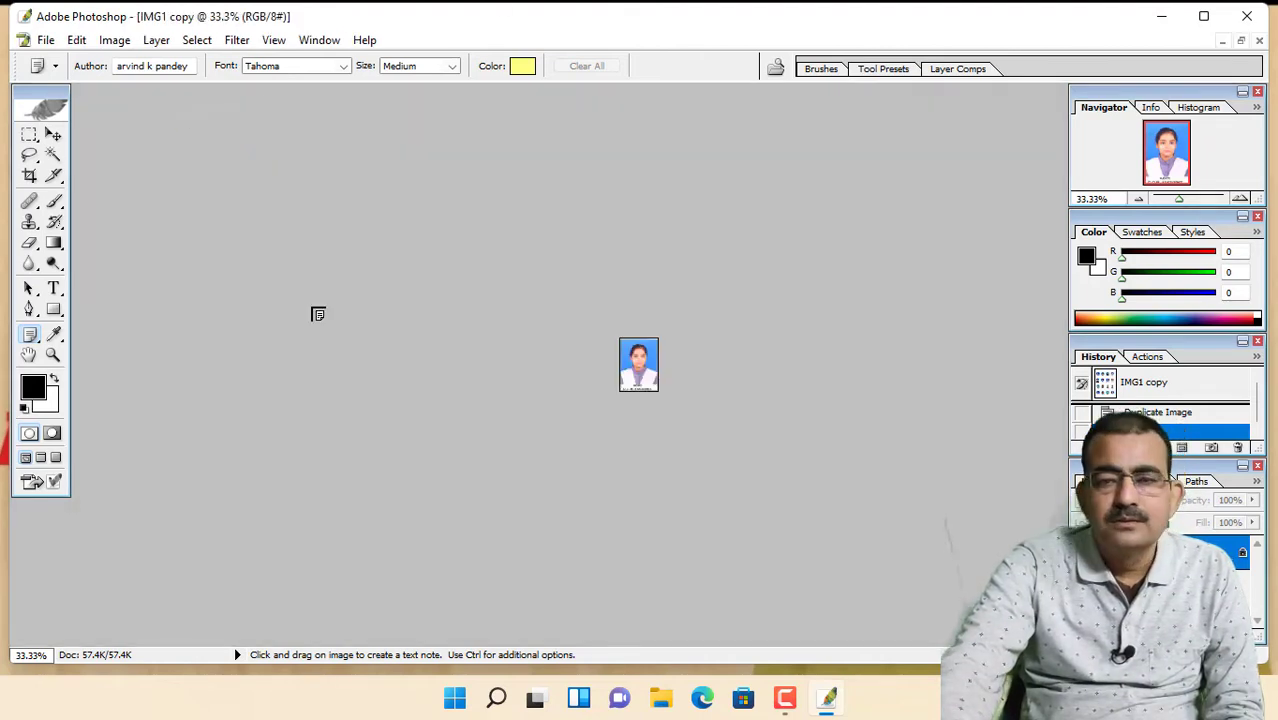
pyautogui.press('ctrl')
pyautogui.hotkey('ctrl', '+')
pyautogui.hotkey('ctrl', '+')
pyautogui.hotkey('ctrl', '+')
pyautogui.hotkey('ctrl', '+')
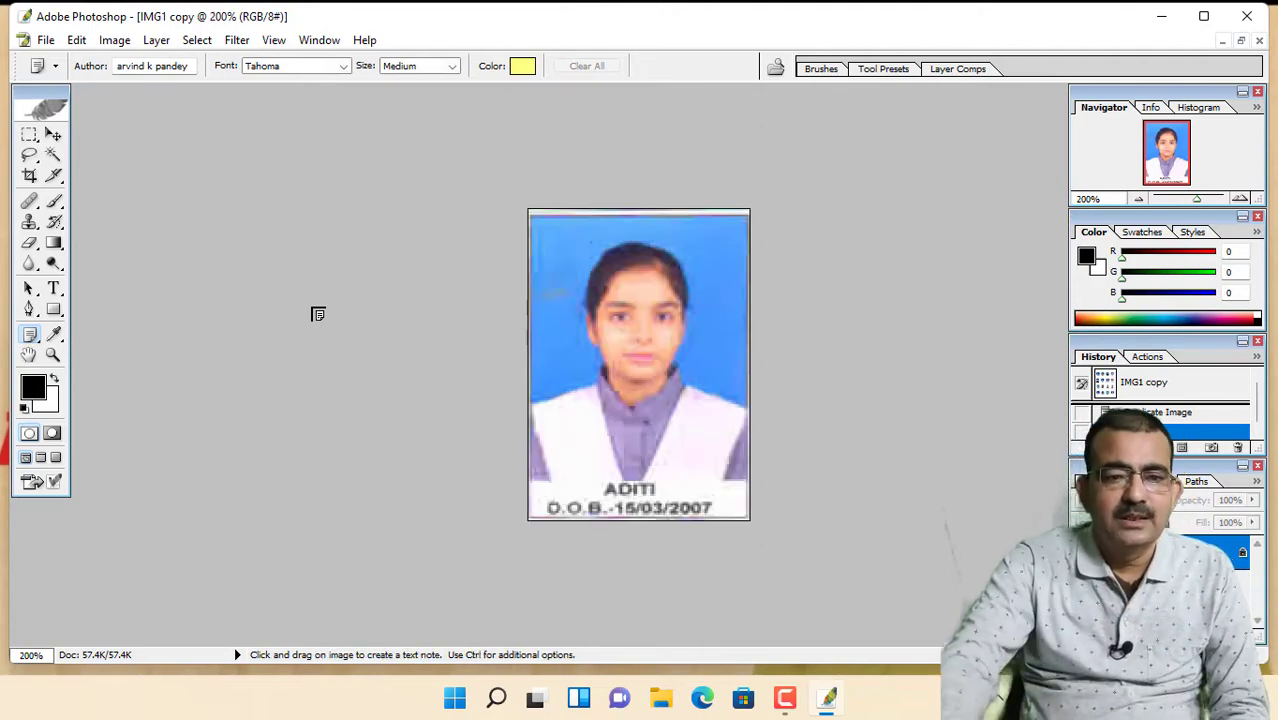
pyautogui.click(1260, 40)
pyautogui.click(563, 278)
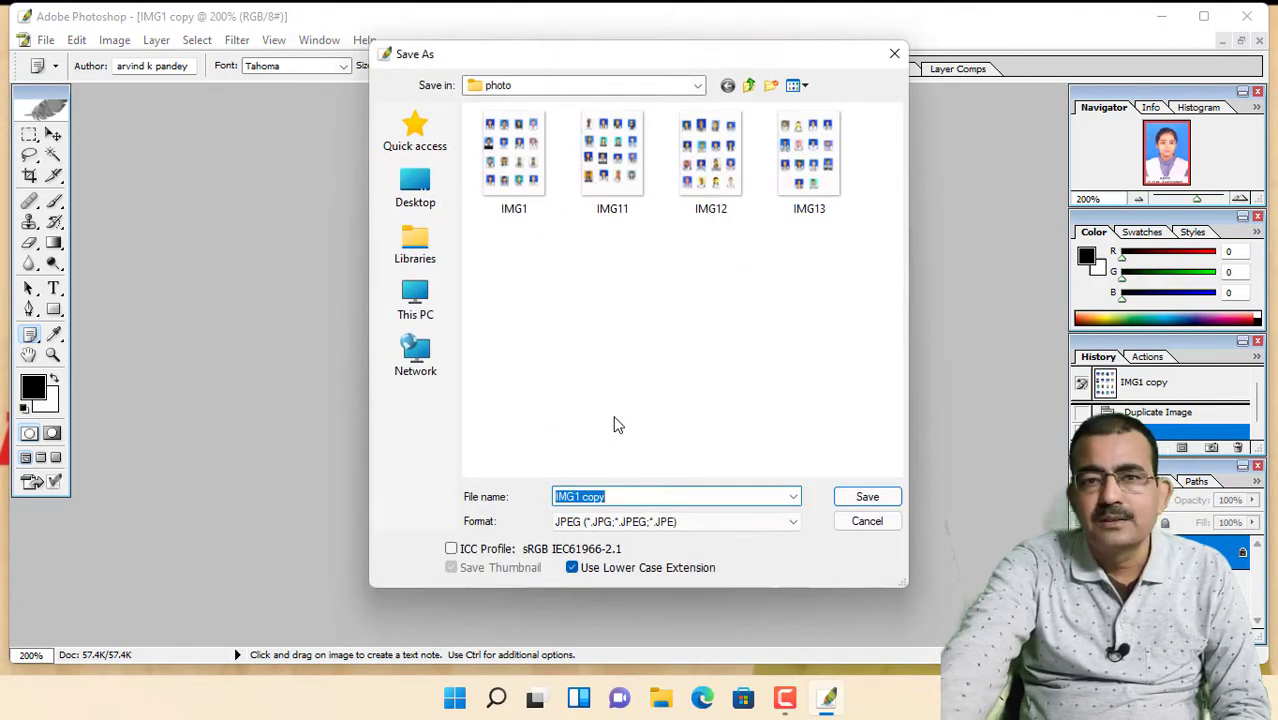
pyautogui.write('1')
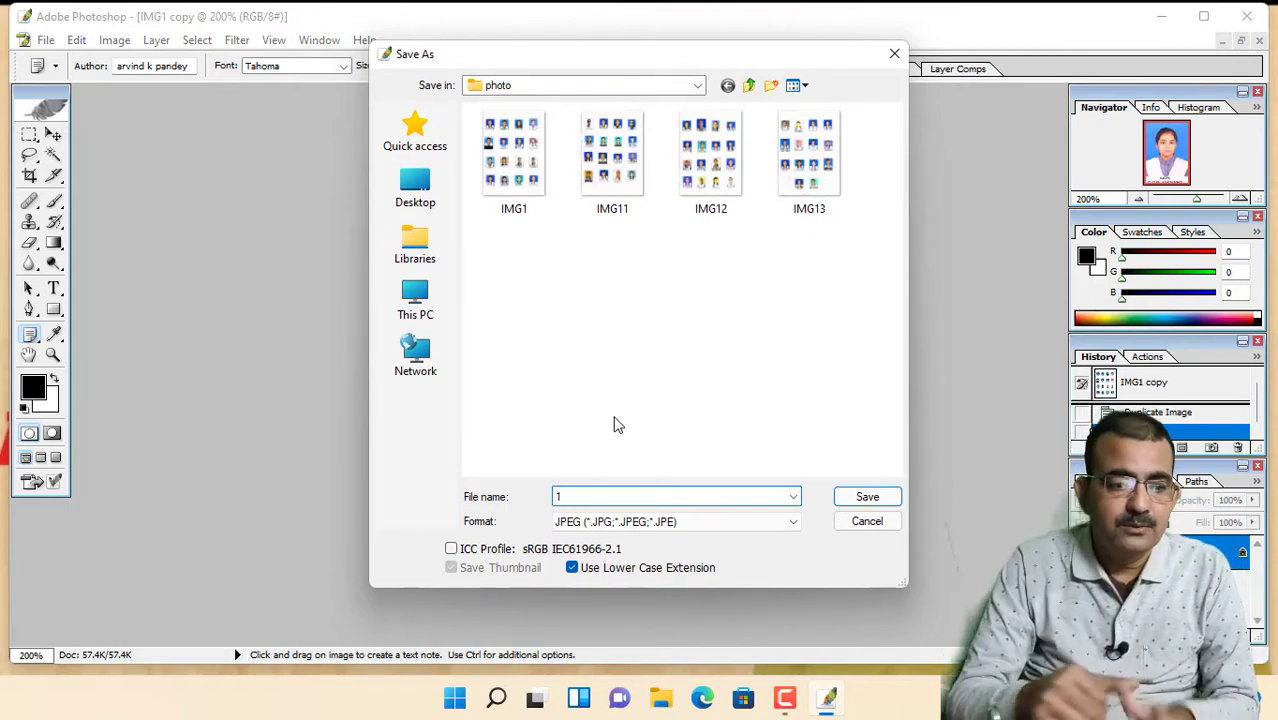
pyautogui.click(867, 497)
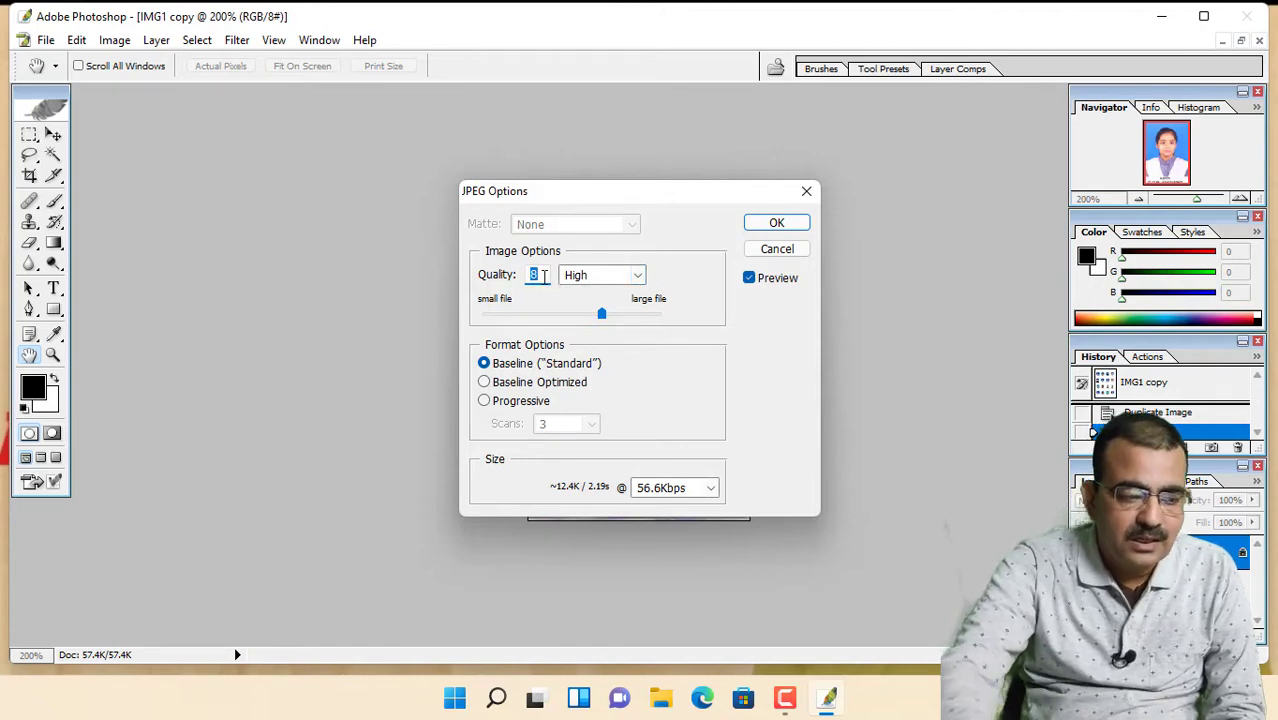
pyautogui.write('4')
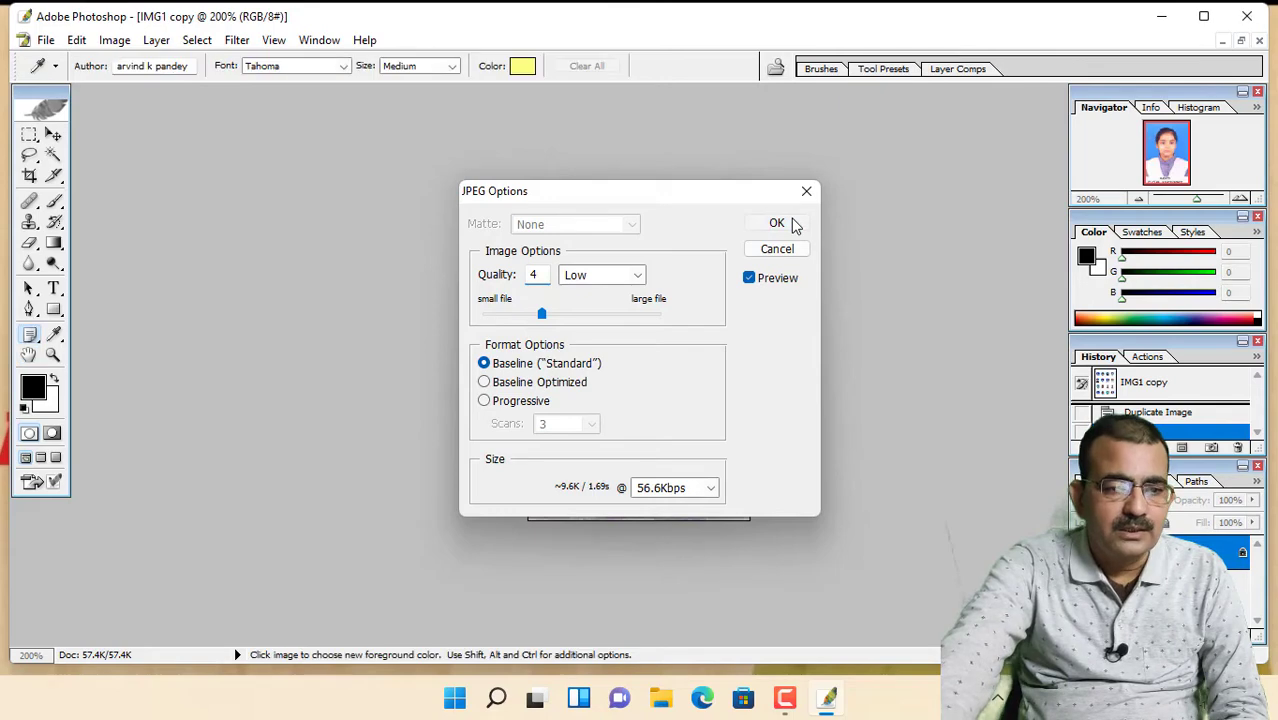
pyautogui.click(777, 223)
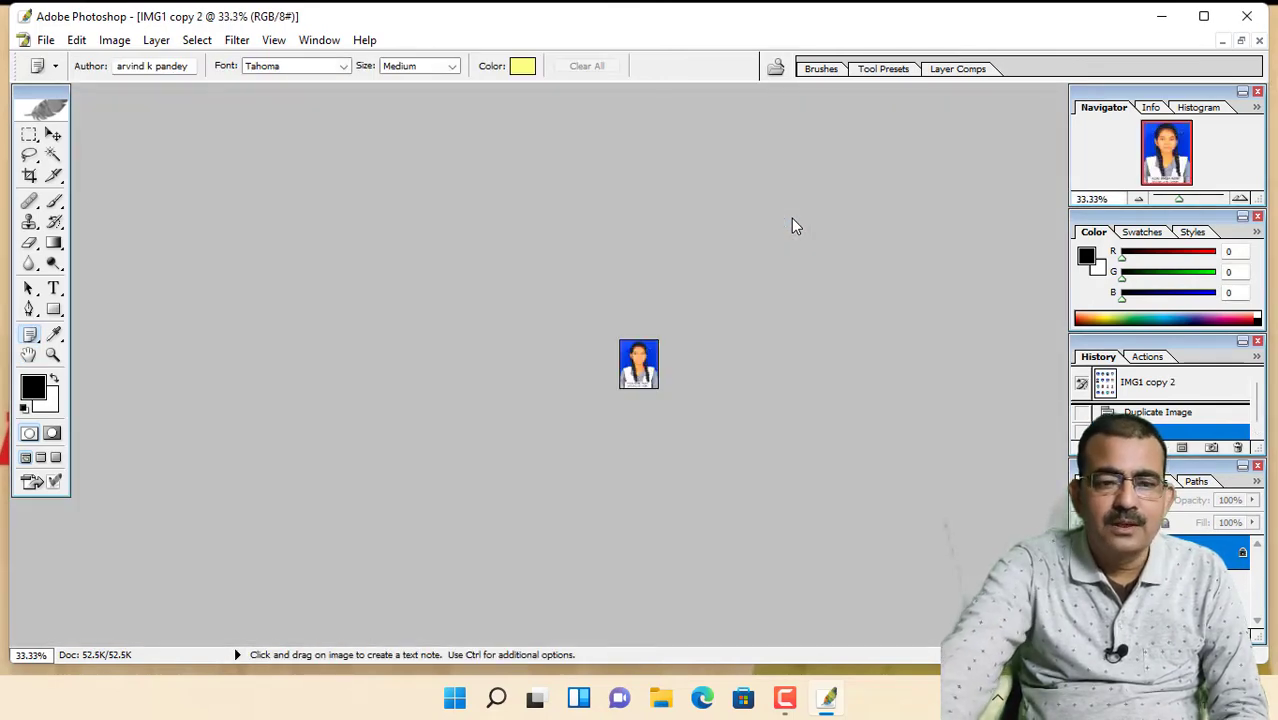
# Close the portrait IMG1 copy 2, saving it in the photo folder as a JPEG named 2 with quality 4
pyautogui.press('ctrl')
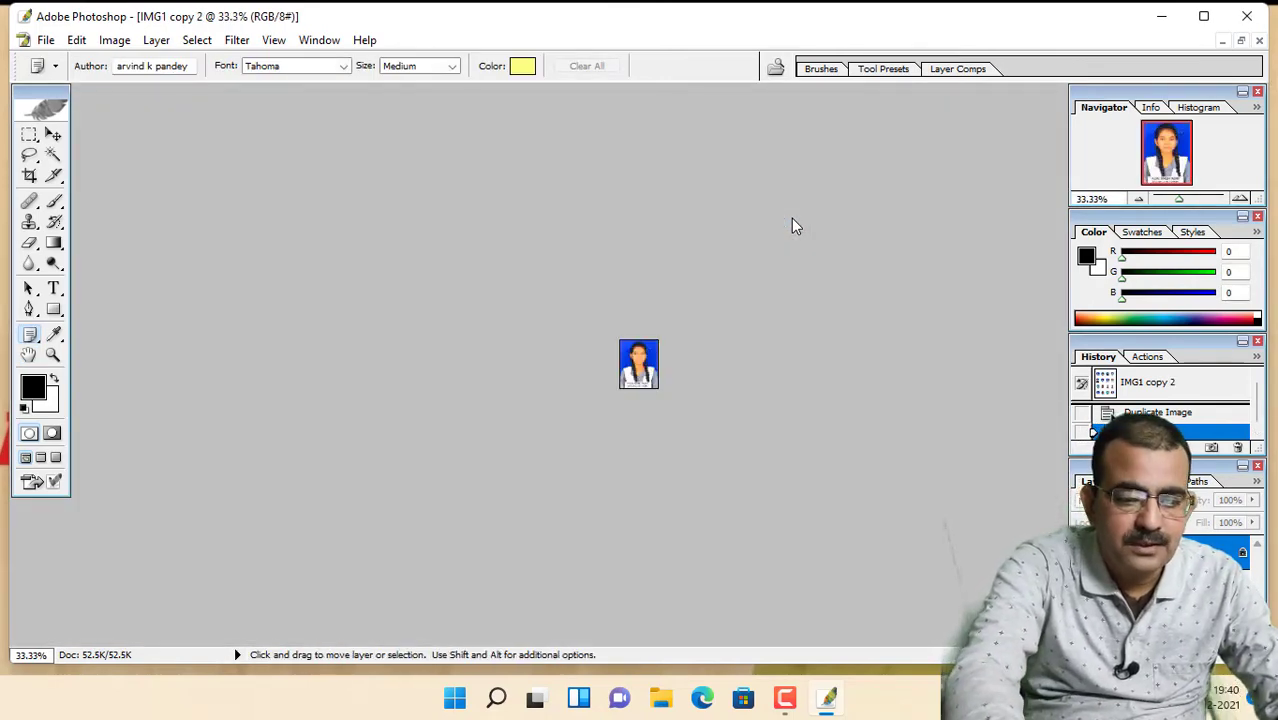
pyautogui.hotkey('ctrl', '+')
pyautogui.hotkey('ctrl', '+')
pyautogui.hotkey('ctrl', '+')
pyautogui.hotkey('ctrl', '+')
pyautogui.hotkey('ctrl', '+')
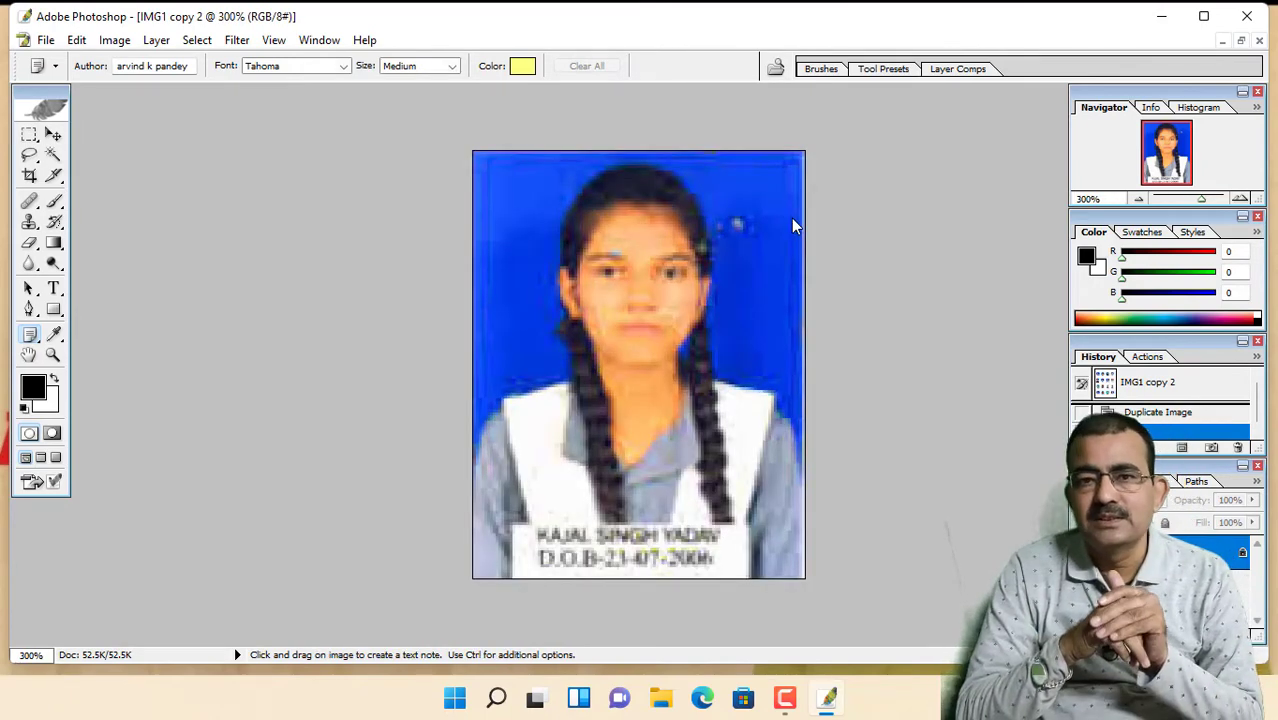
pyautogui.click(1258, 41)
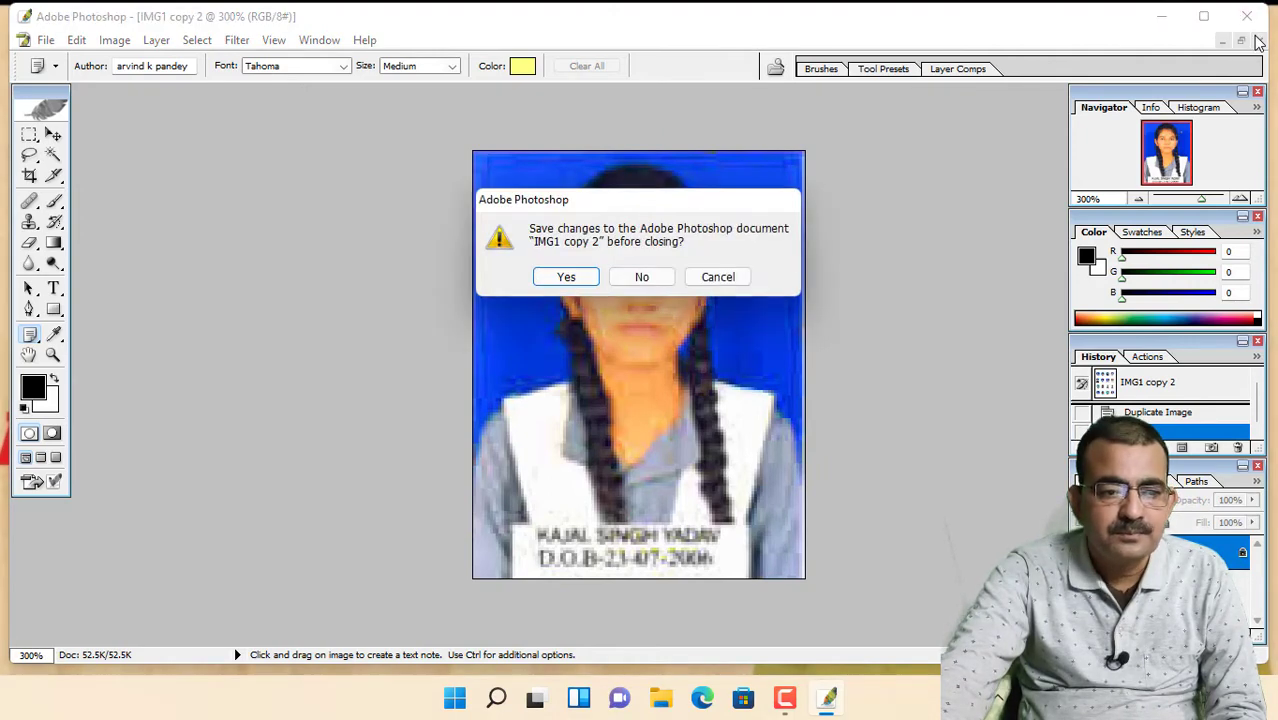
pyautogui.click(565, 278)
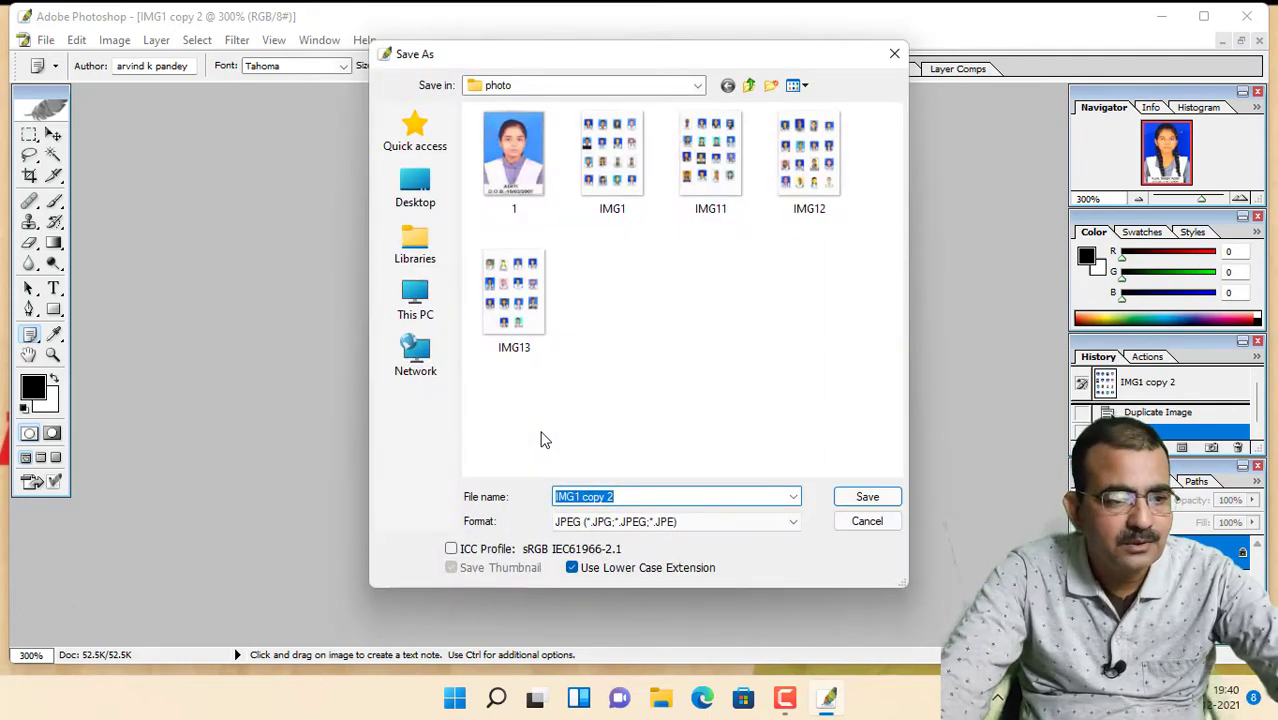
pyautogui.write('2')
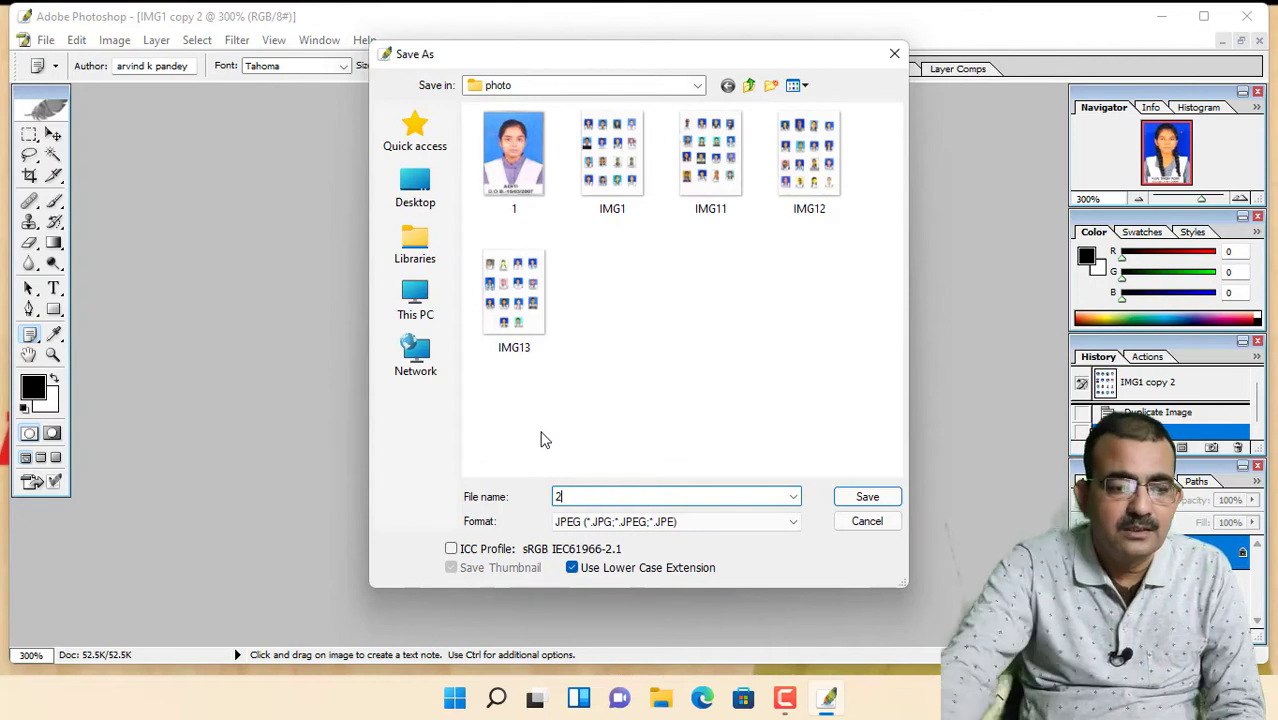
pyautogui.click(866, 498)
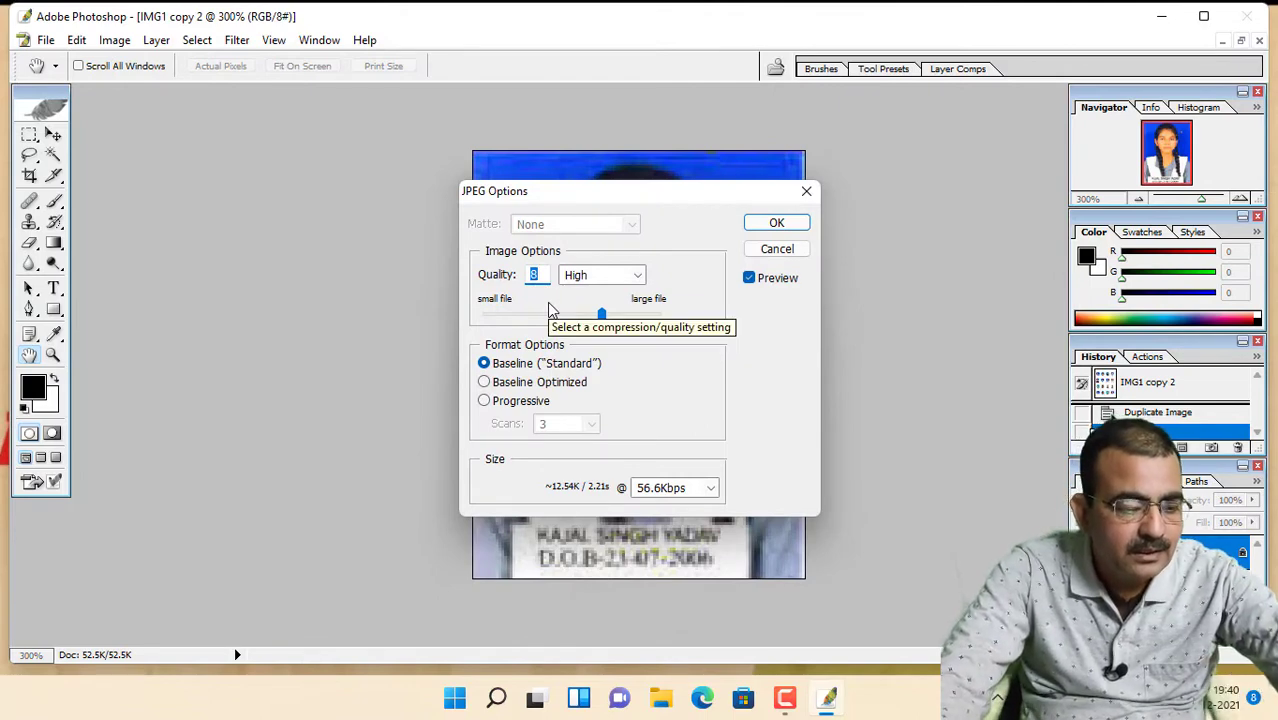
pyautogui.write('4')
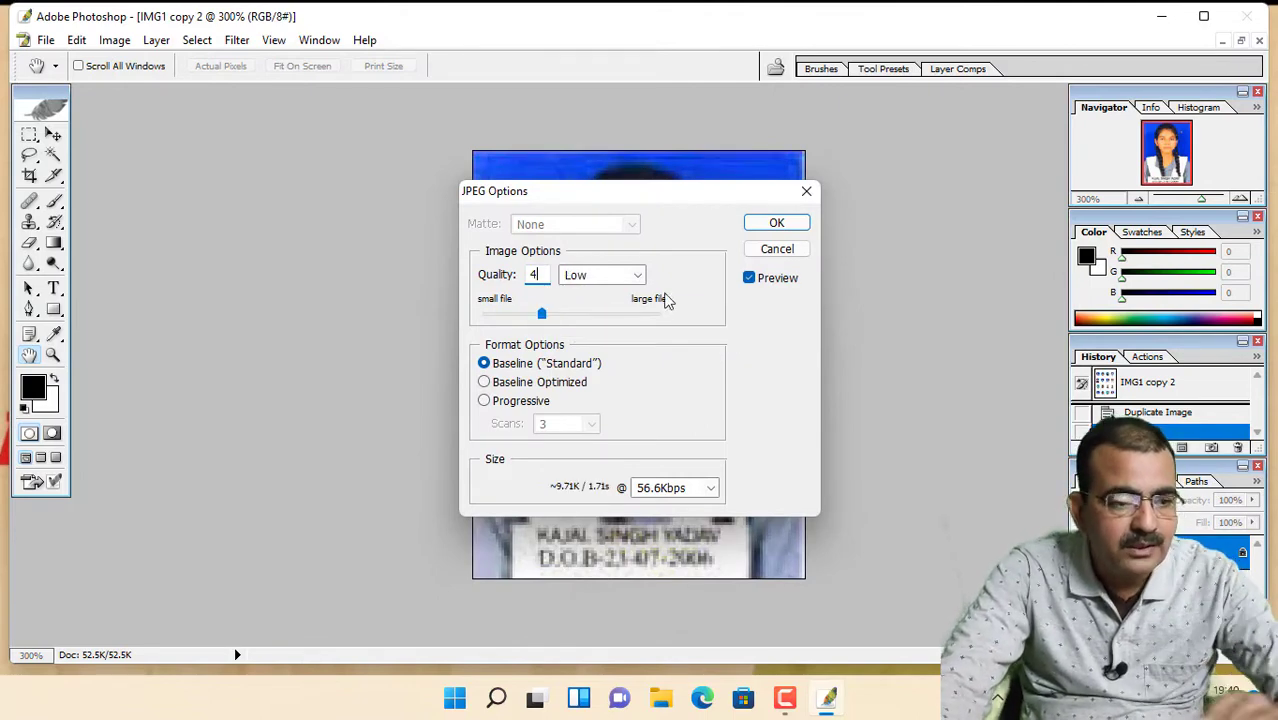
pyautogui.click(770, 224)
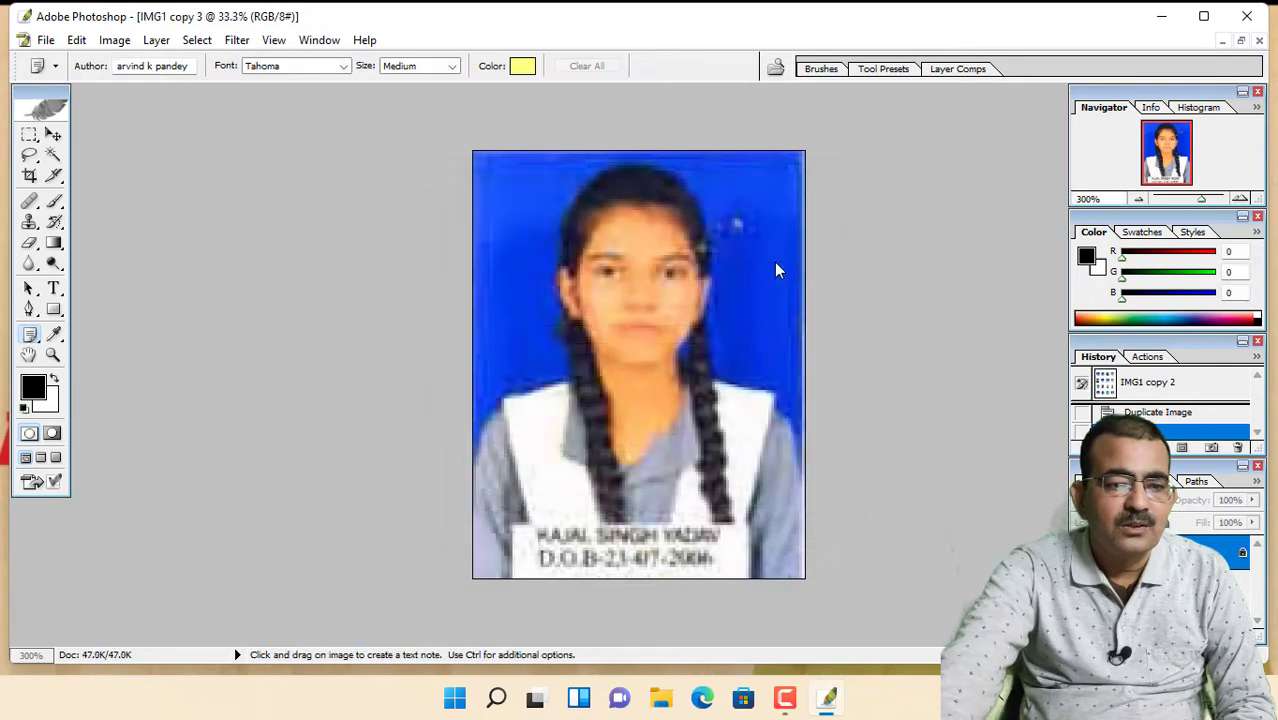
# Close the portrait IMG1 copy 3, saving it in the photo folder as a JPEG named 3 with quality 4
pyautogui.hotkey('ctrl', '+')
pyautogui.hotkey('ctrl', '+')
pyautogui.hotkey('ctrl', '+')
pyautogui.hotkey('ctrl', '+')
pyautogui.hotkey('ctrl', '+')
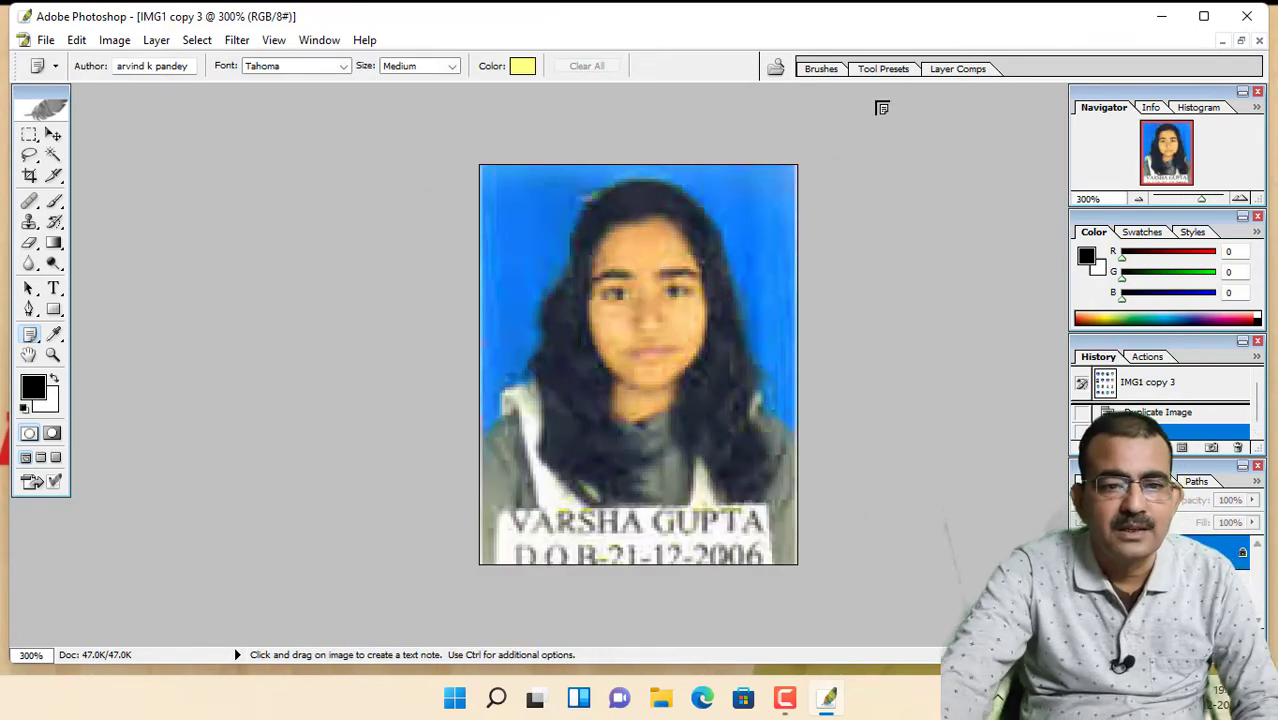
pyautogui.click(1258, 42)
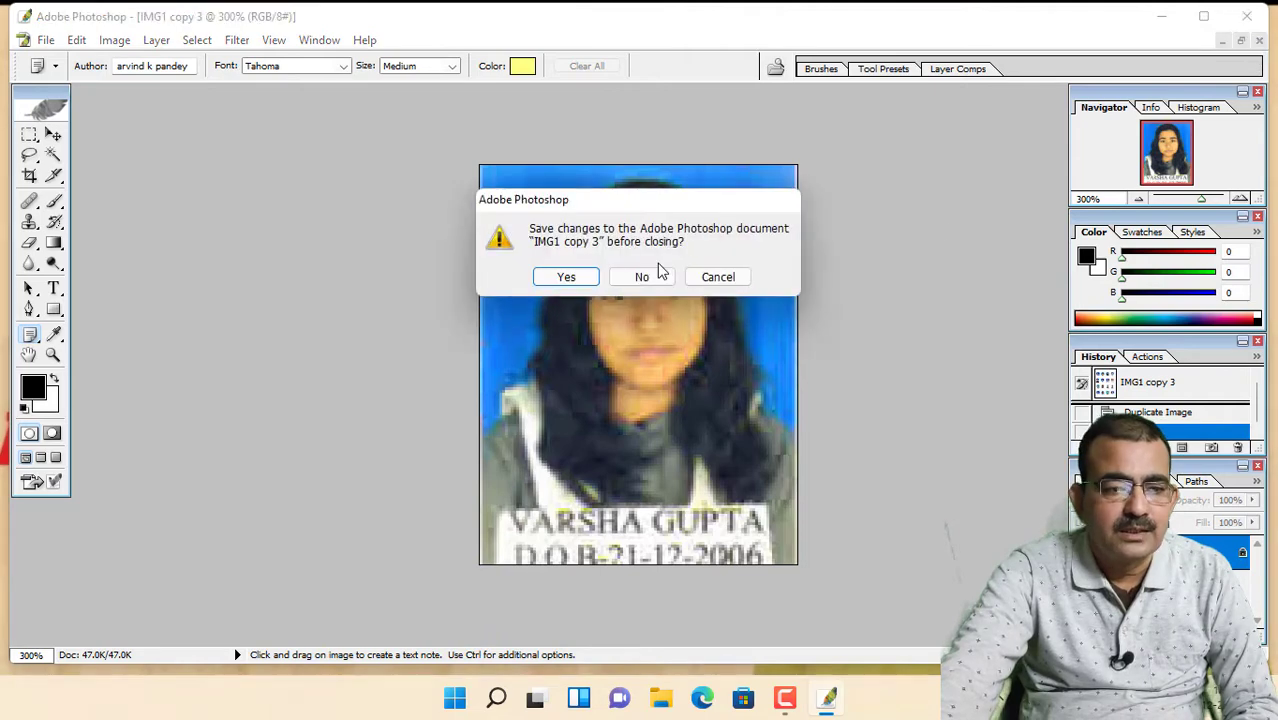
pyautogui.click(572, 278)
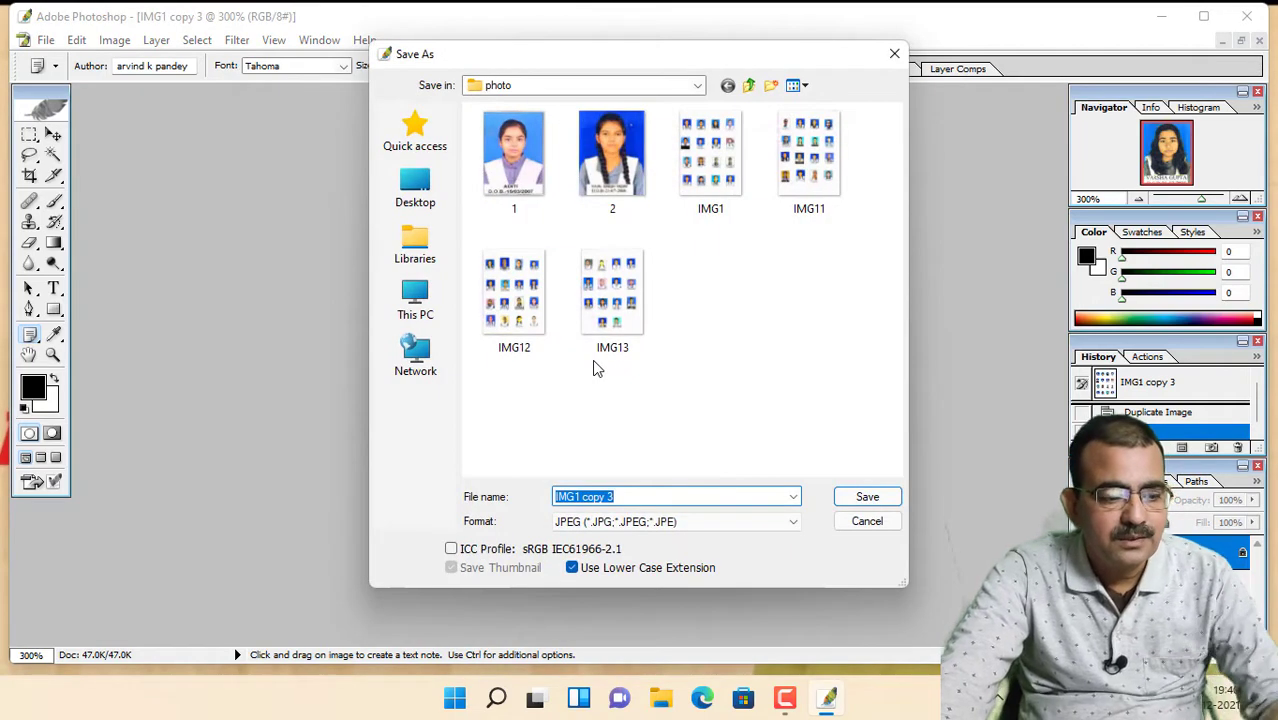
pyautogui.write('3')
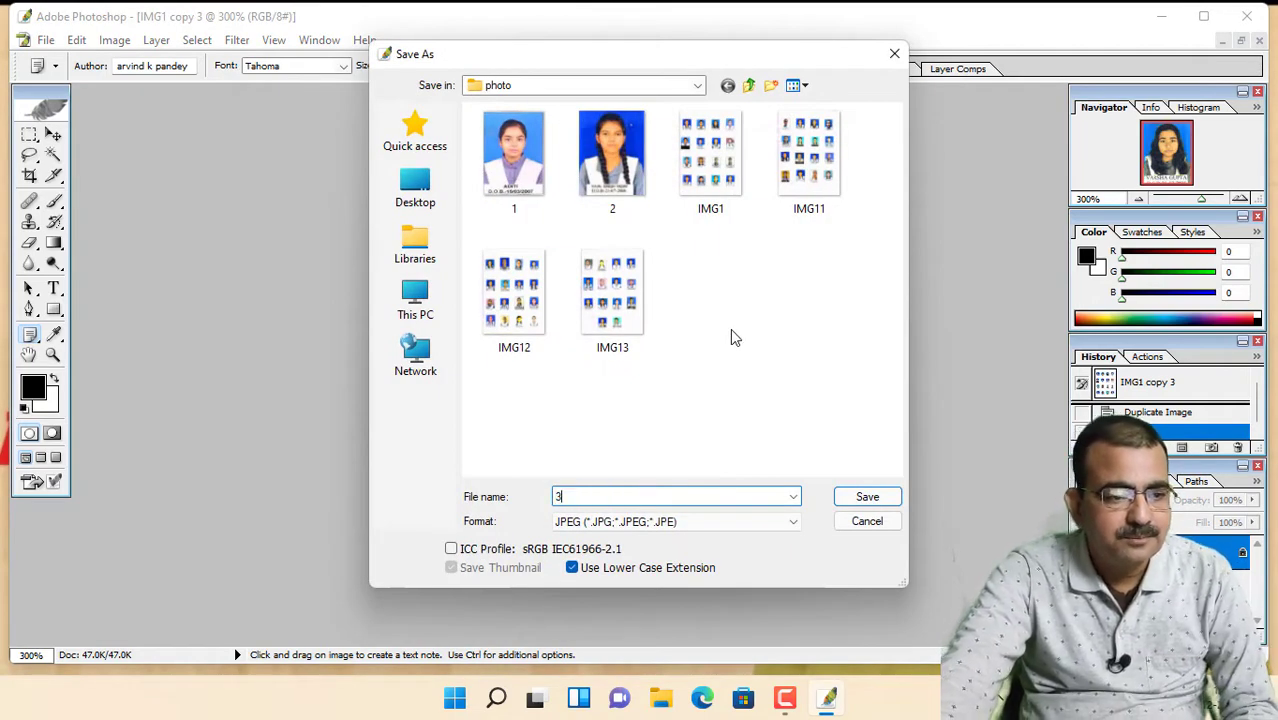
pyautogui.click(858, 497)
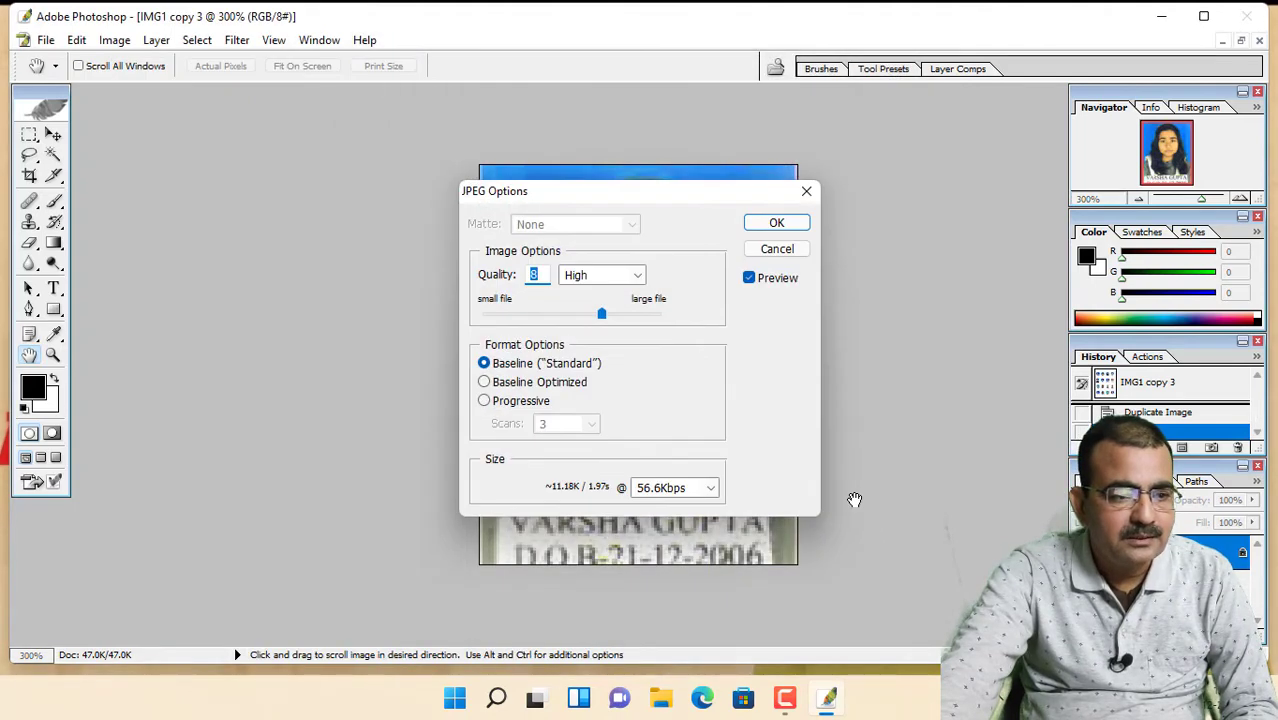
pyautogui.write('4')
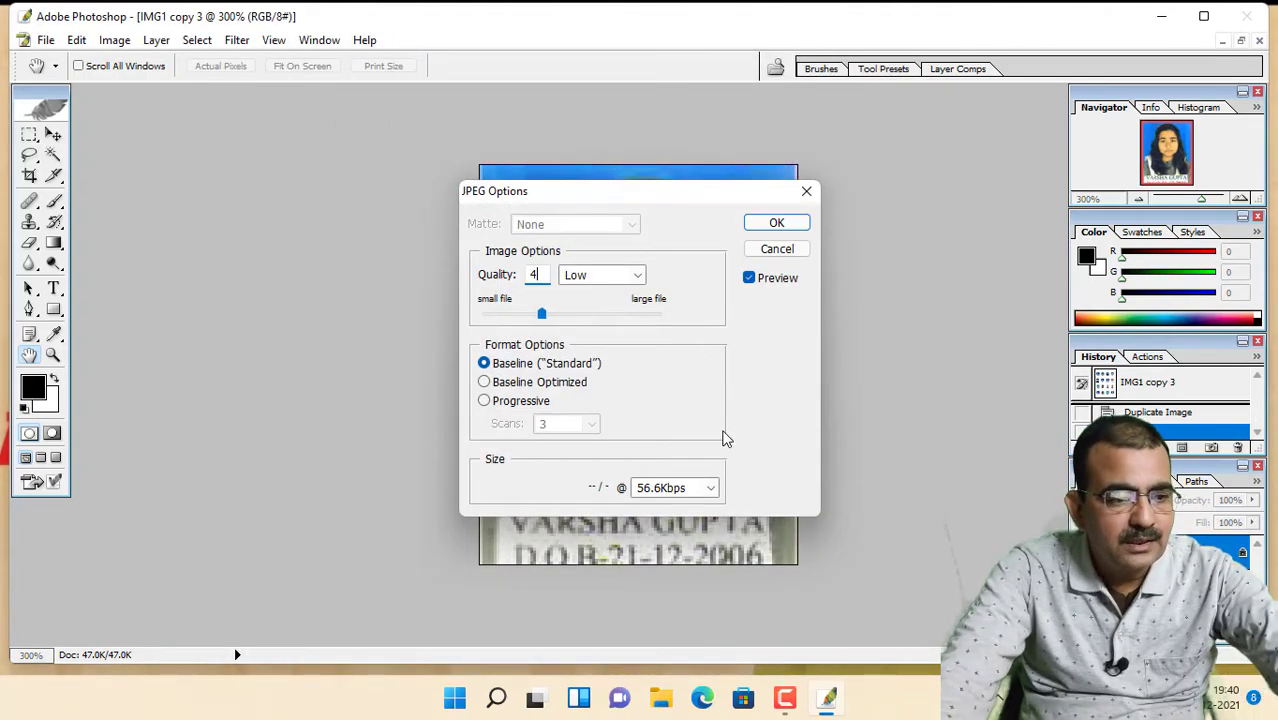
pyautogui.click(777, 226)
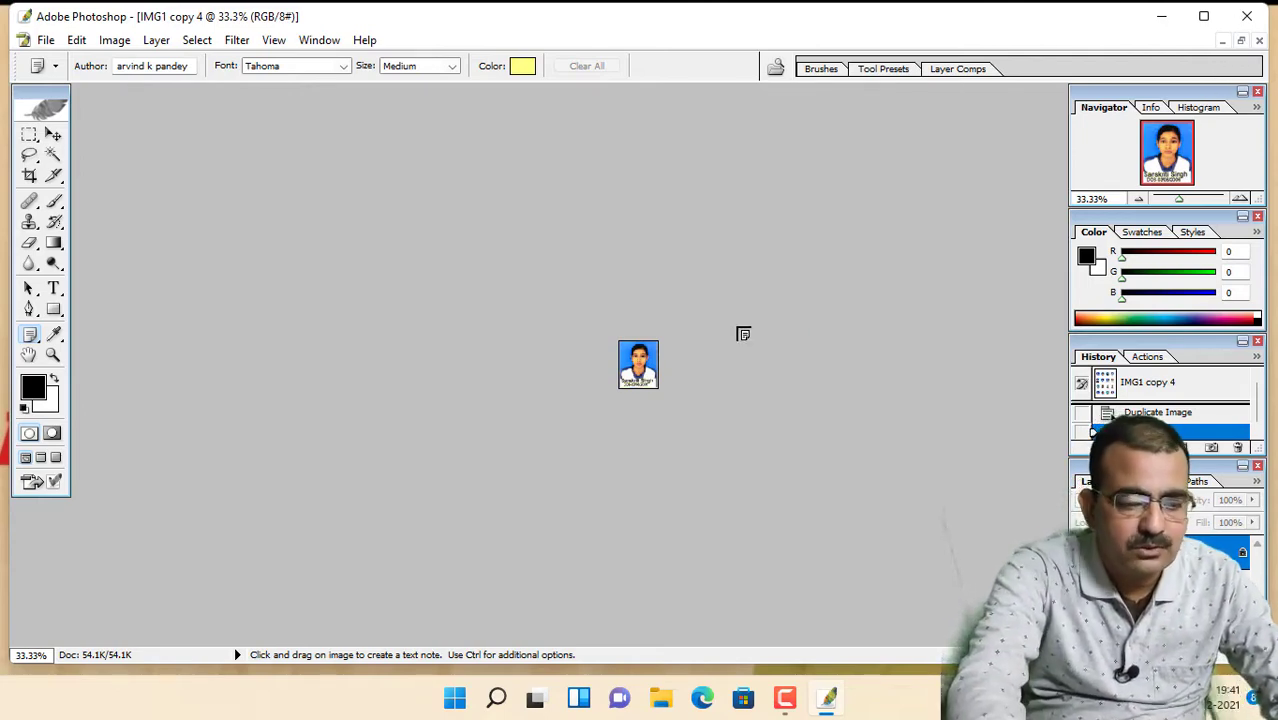
# Close the portrait IMG1 copy 4, saving it in the photo folder as a JPEG named 4 with quality 4
pyautogui.hotkey('ctrl', '+')
pyautogui.hotkey('ctrl', '+')
pyautogui.hotkey('ctrl', '+')
pyautogui.hotkey('ctrl', '+')
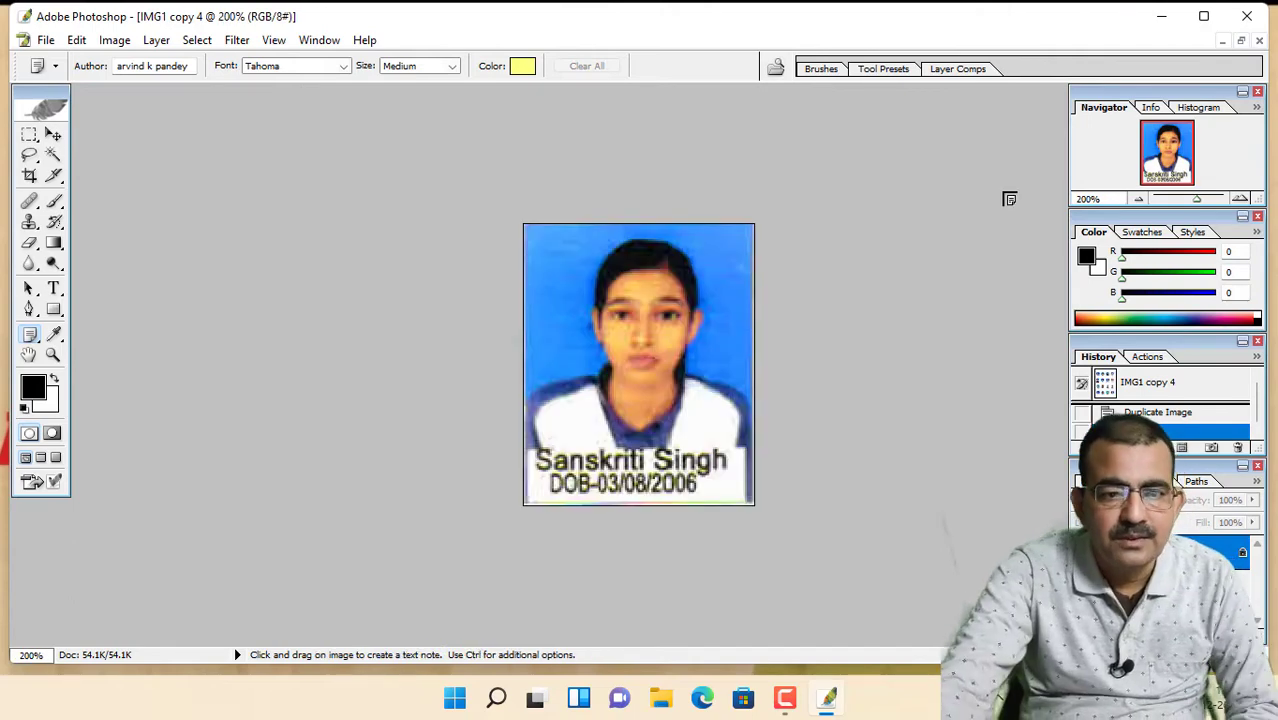
pyautogui.click(1258, 42)
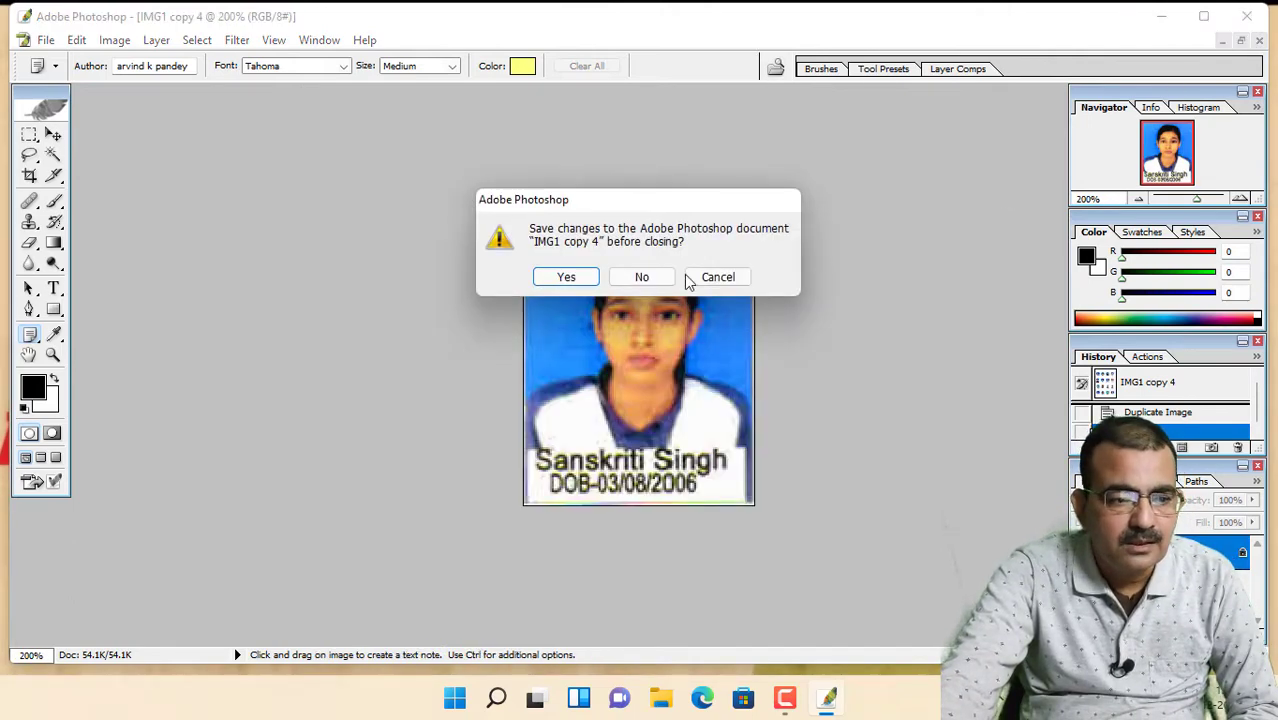
pyautogui.click(563, 277)
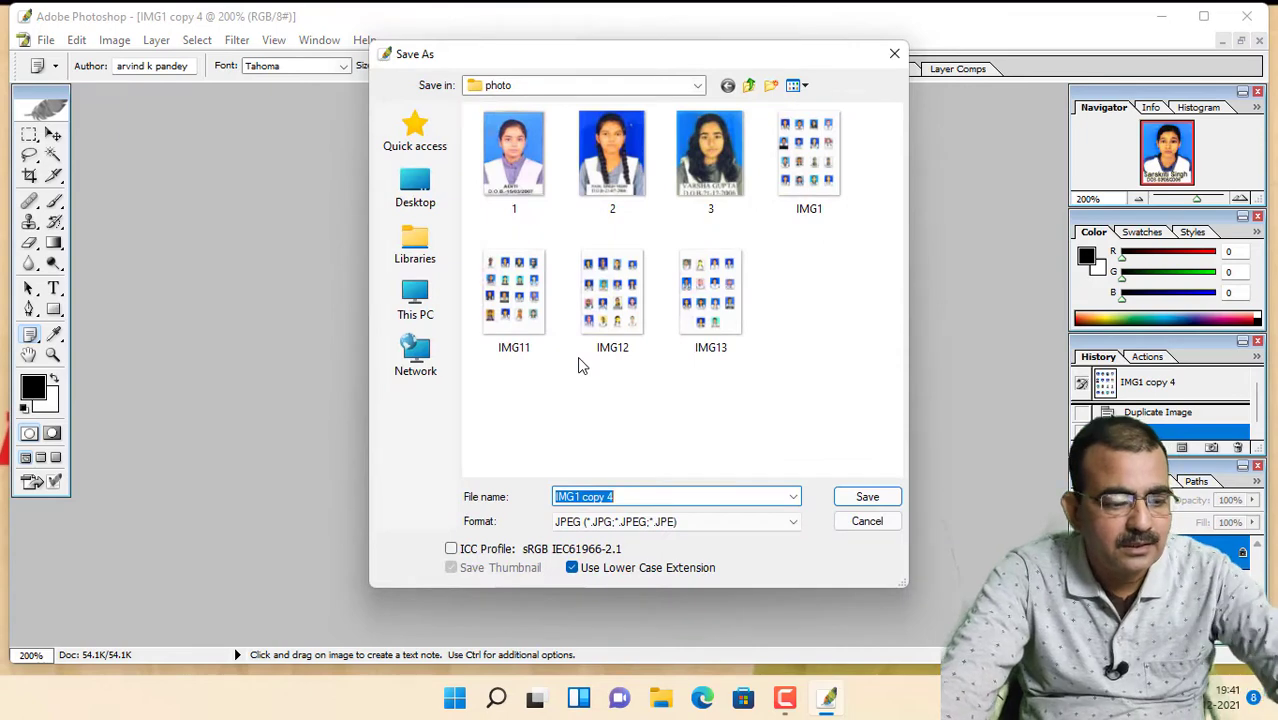
pyautogui.write('4')
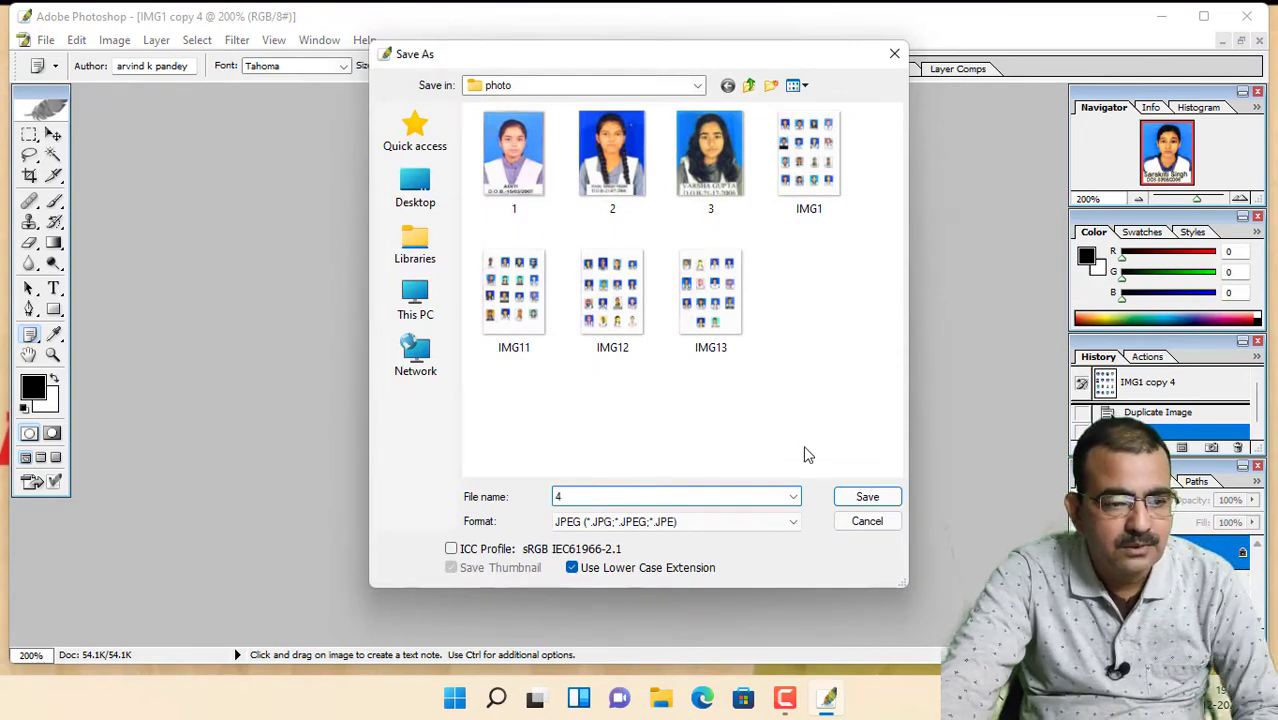
pyautogui.click(875, 497)
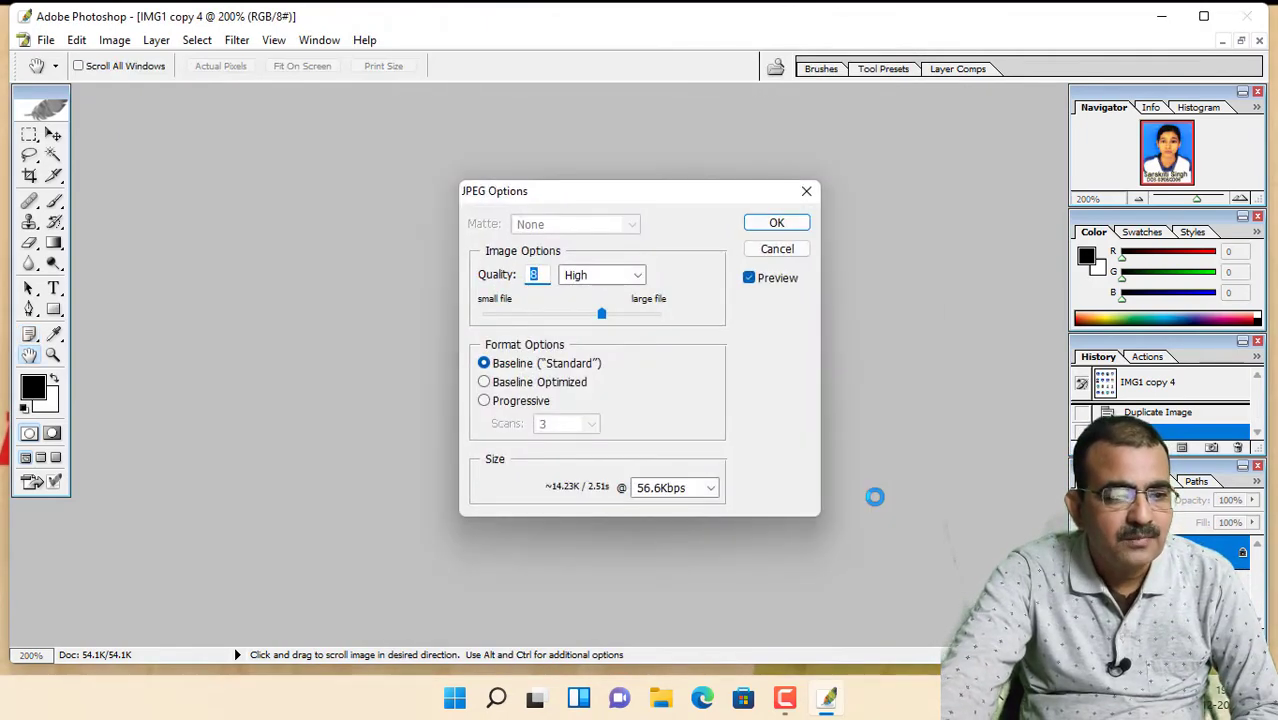
pyautogui.write('4')
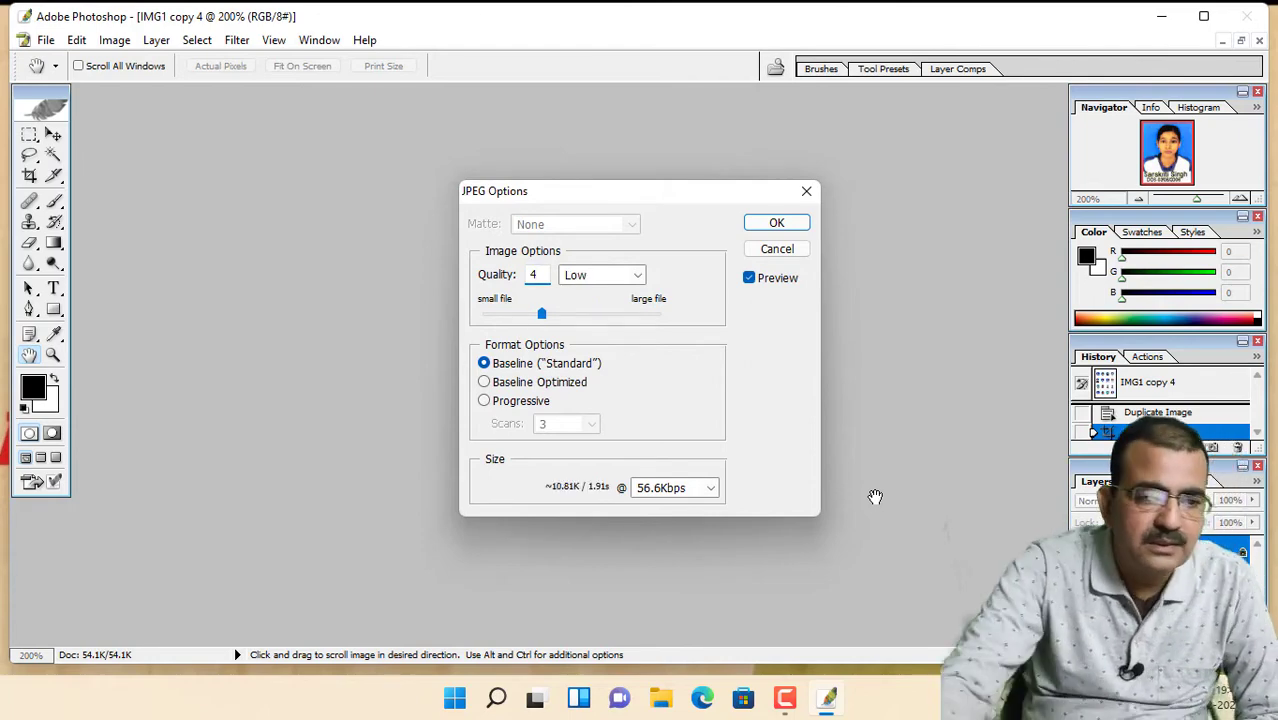